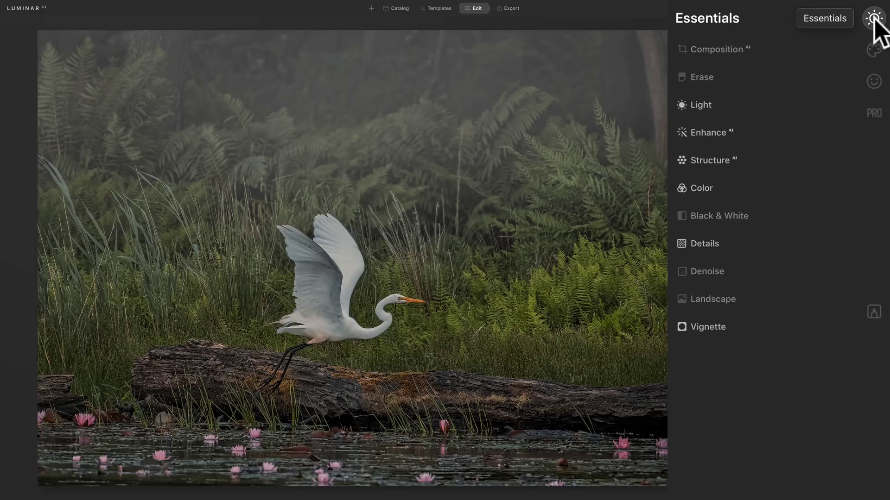
Open the Composition AI tool and review the available crop ratios.
{"action": "left_click", "coordinate": [718, 50]}
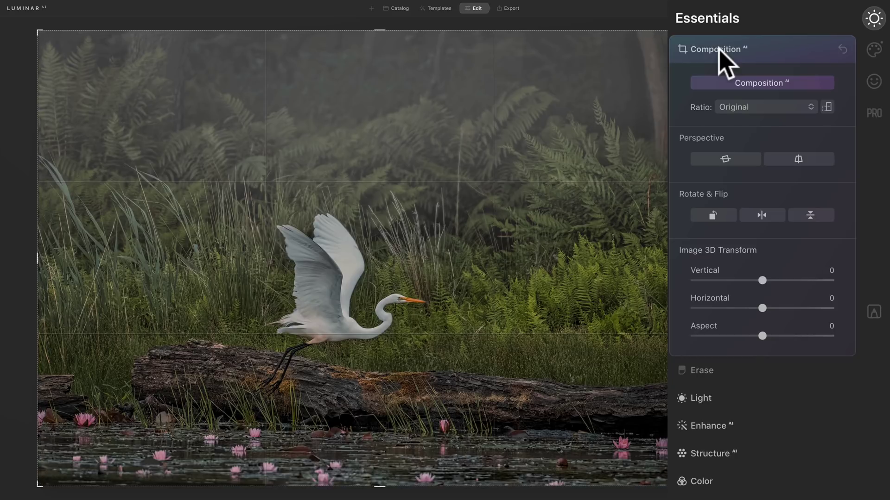
{"action": "left_click", "coordinate": [801, 107]}
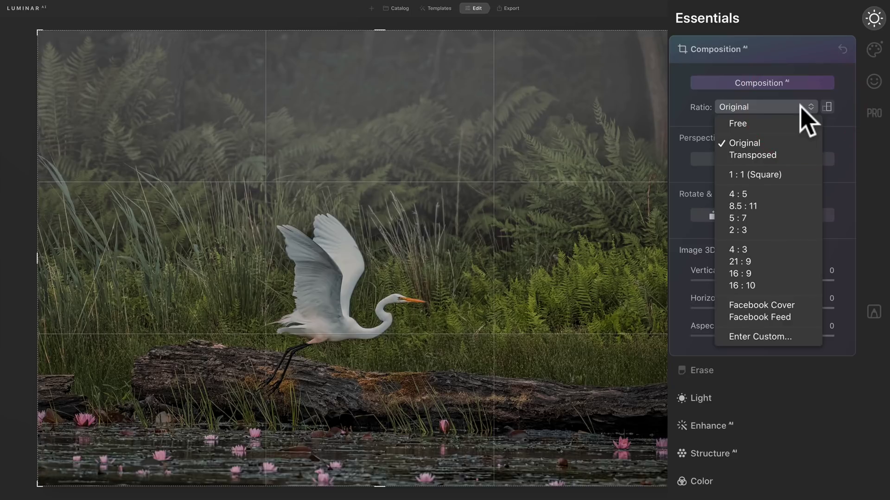
{"action": "left_click", "coordinate": [801, 107]}
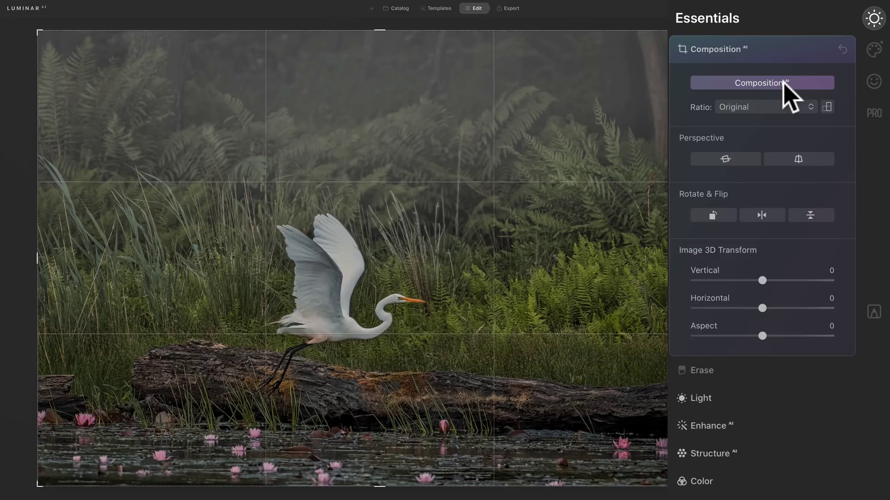
Try the automatic Composition AI crop on the egret photo, reset it and close the tool.
{"action": "left_click", "coordinate": [756, 81]}
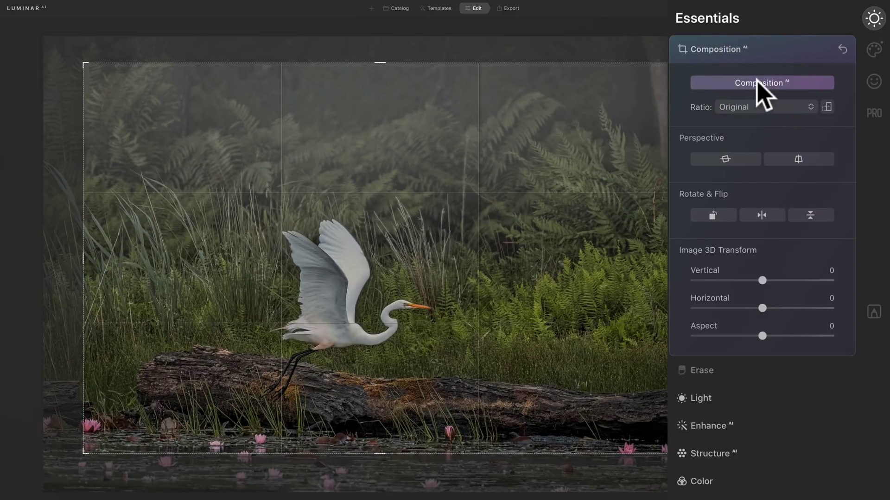
{"action": "left_click", "coordinate": [841, 48]}
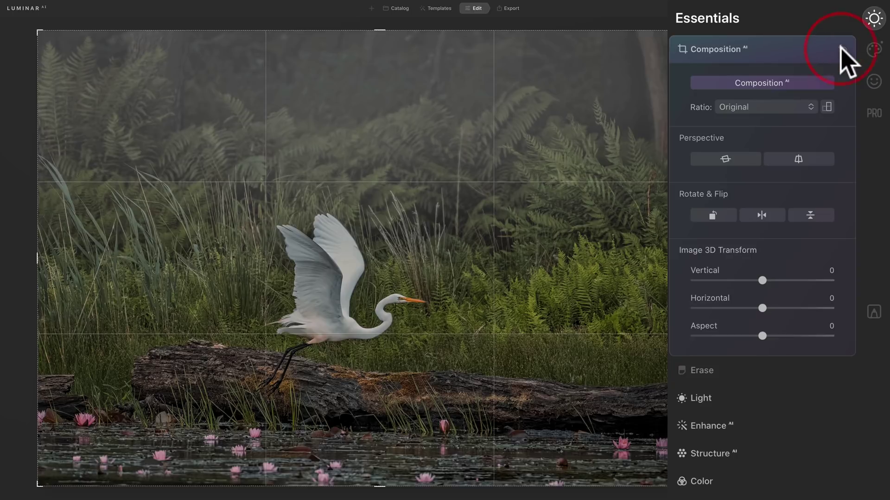
{"action": "left_click", "coordinate": [766, 51]}
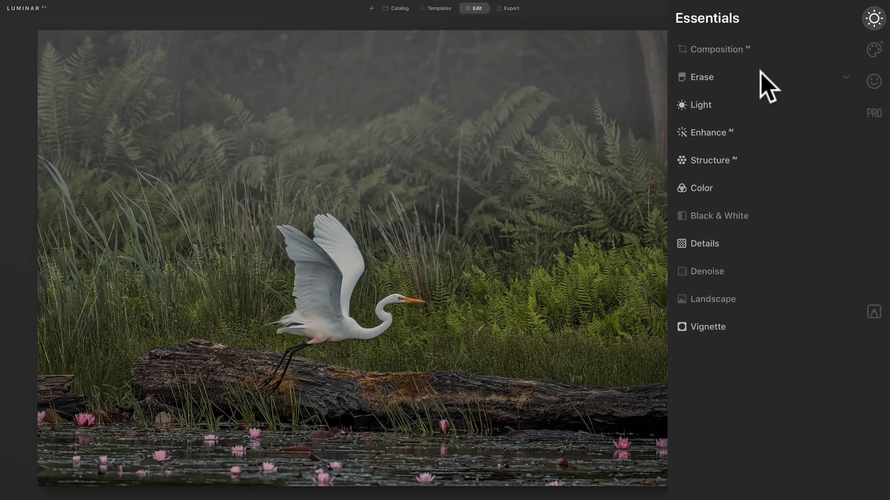
Examine the Light tool's settings, including the Blacks & Whites and Curves sections.
{"action": "left_click", "coordinate": [762, 108]}
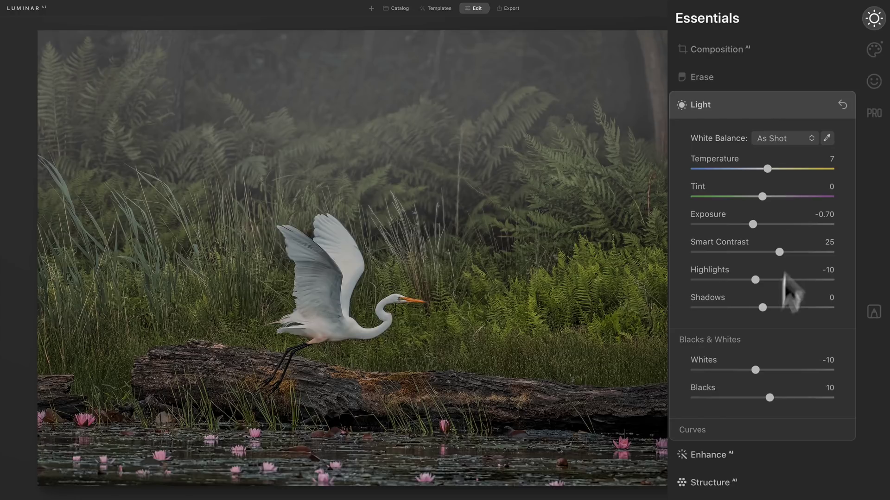
{"action": "left_click", "coordinate": [767, 339]}
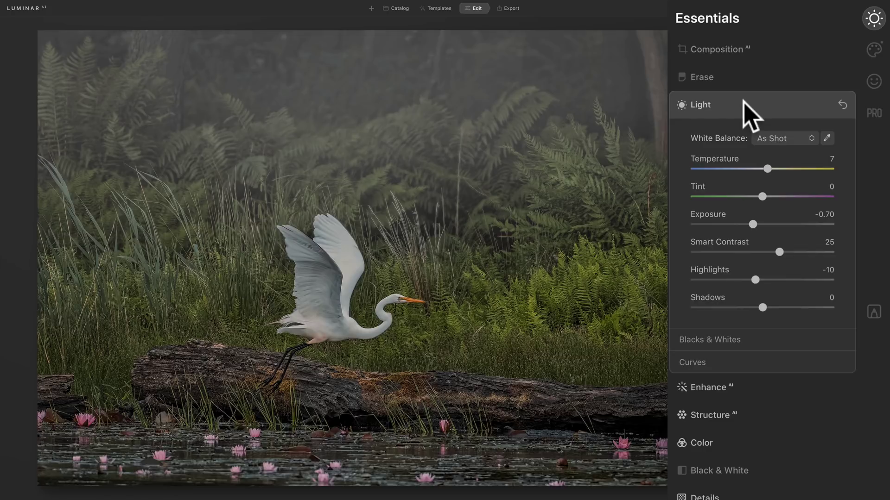
{"action": "left_click", "coordinate": [781, 351]}
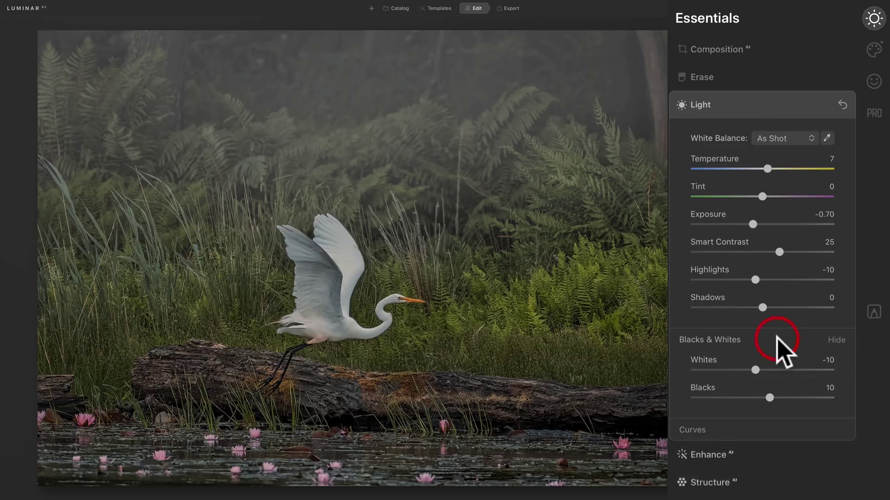
{"action": "left_click", "coordinate": [778, 349]}
{"action": "left_click", "coordinate": [788, 367]}
{"action": "left_click", "coordinate": [783, 364]}
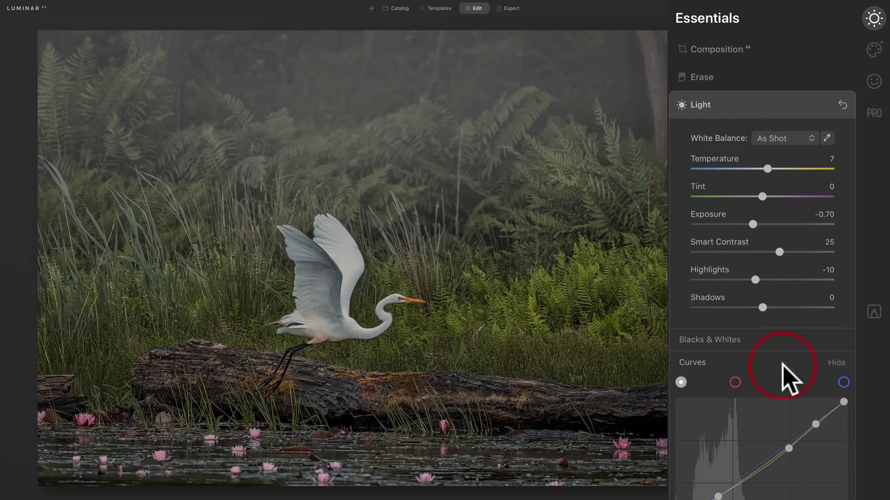
{"action": "left_click", "coordinate": [779, 254]}
{"action": "left_click", "coordinate": [773, 106]}
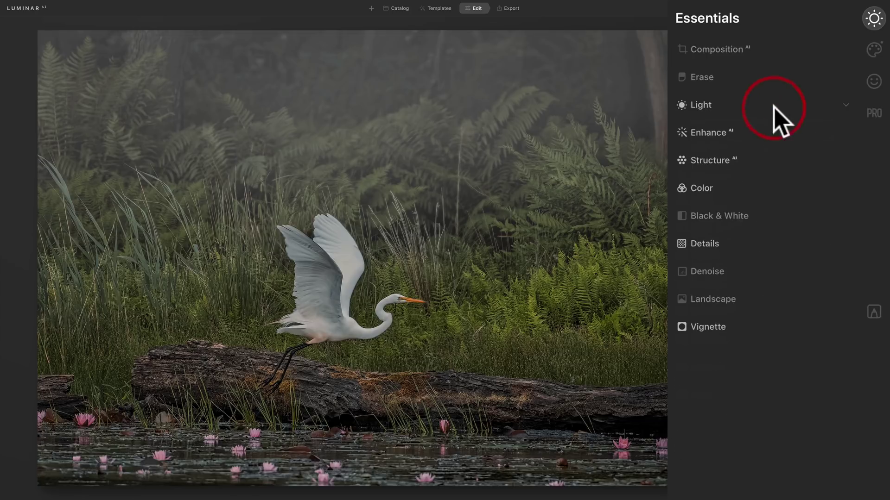
Examine the Enhance AI tool and the Color tool's settings, including its HSL section.
{"action": "left_click", "coordinate": [773, 134]}
{"action": "left_click", "coordinate": [773, 138]}
{"action": "left_click", "coordinate": [772, 189]}
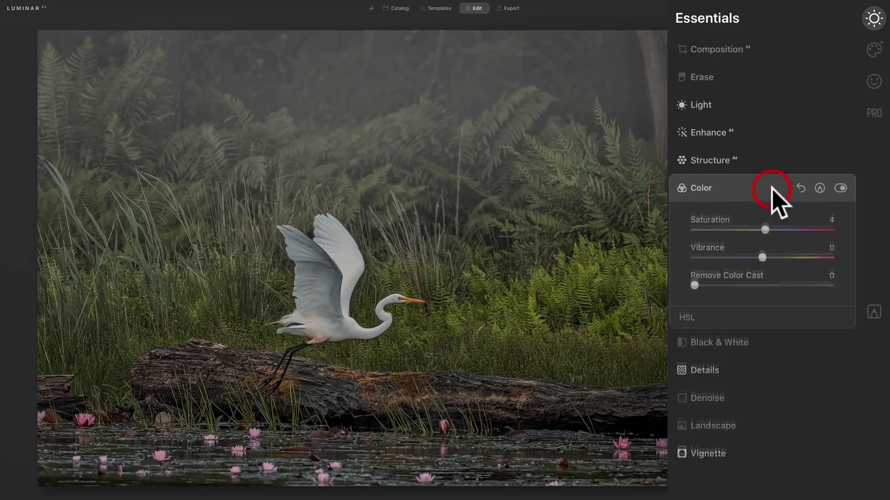
{"action": "left_click", "coordinate": [783, 319]}
{"action": "left_click", "coordinate": [758, 187]}
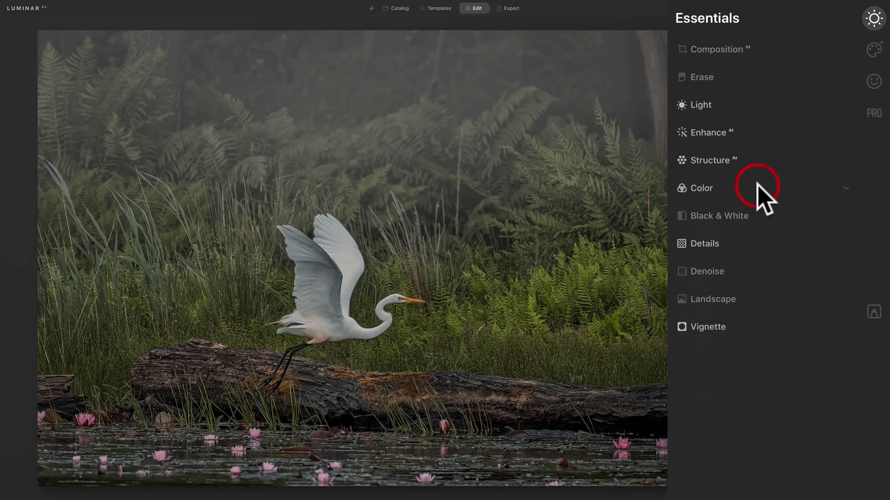
Examine the Details and Landscape tools' settings.
{"action": "left_click", "coordinate": [763, 244]}
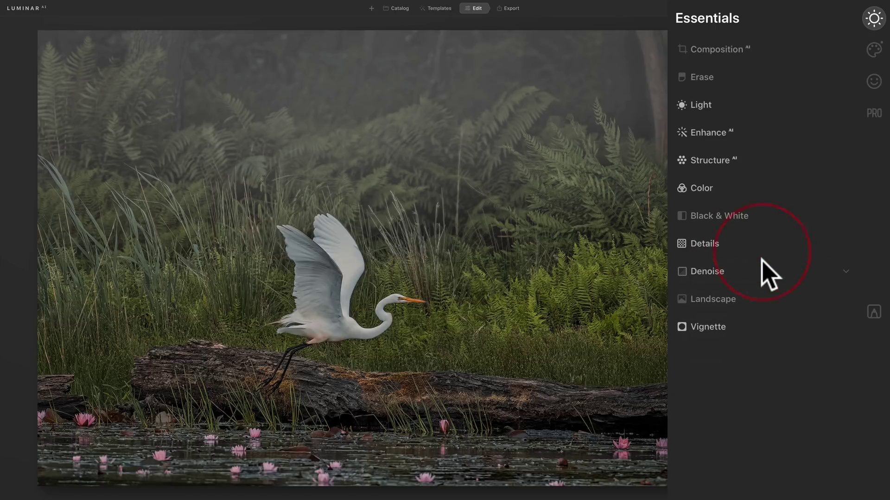
{"action": "left_click", "coordinate": [761, 298]}
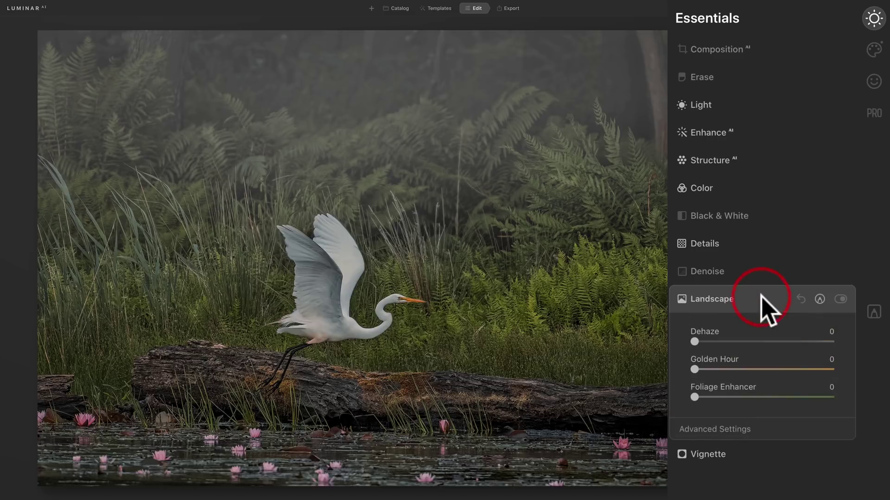
{"action": "left_click", "coordinate": [760, 298]}
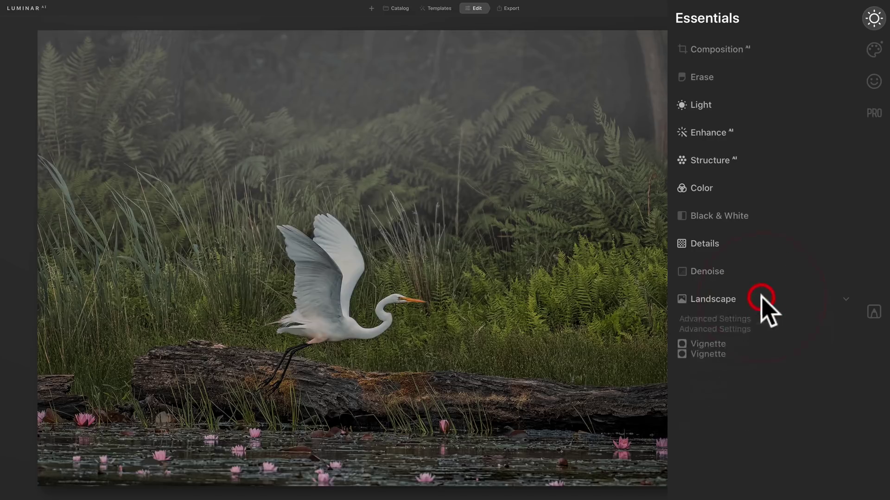
Review the Atmosphere AI settings among the Creative tools and compare the edited photo with the original twice.
{"action": "left_click", "coordinate": [875, 51]}
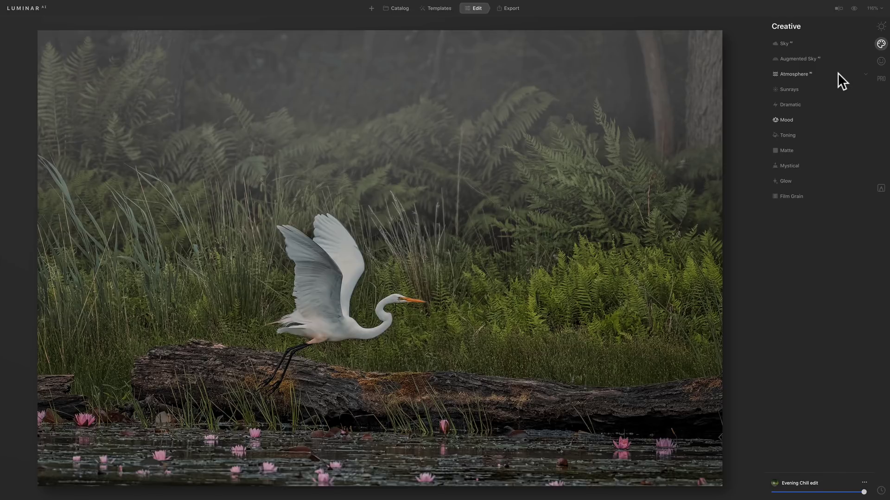
{"action": "left_click", "coordinate": [838, 73]}
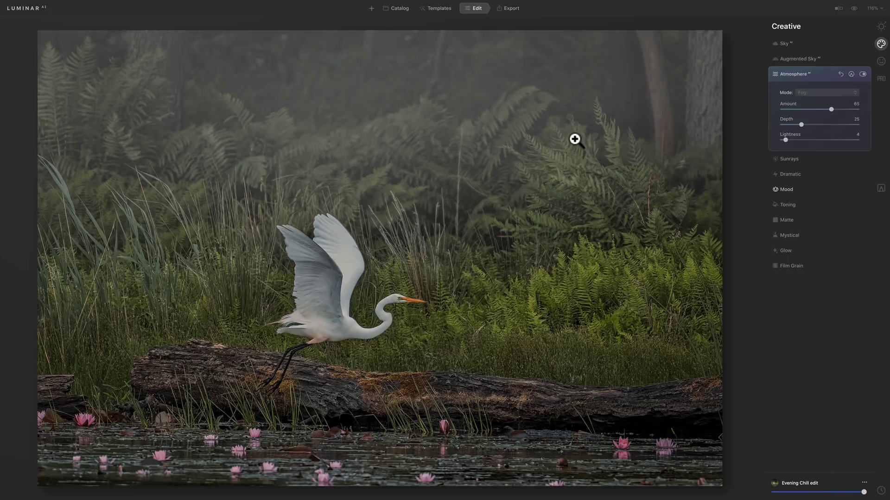
{"action": "key", "text": "backslash"}
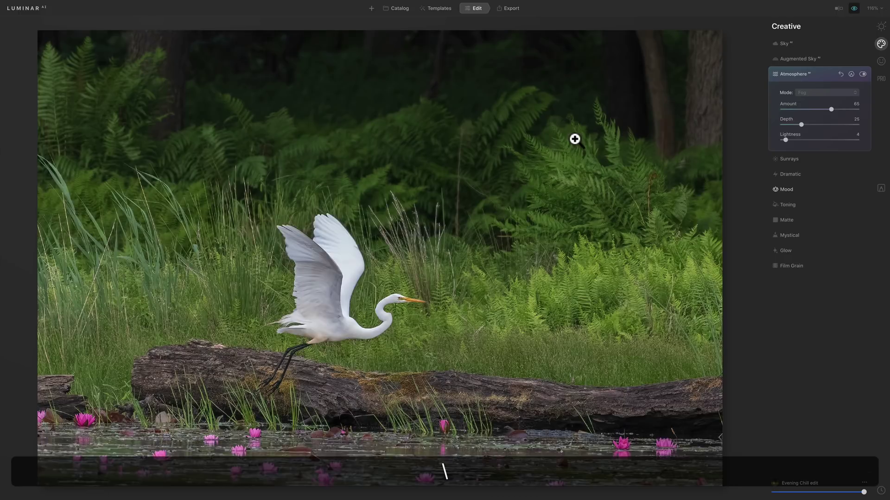
{"action": "key", "text": "backslash"}
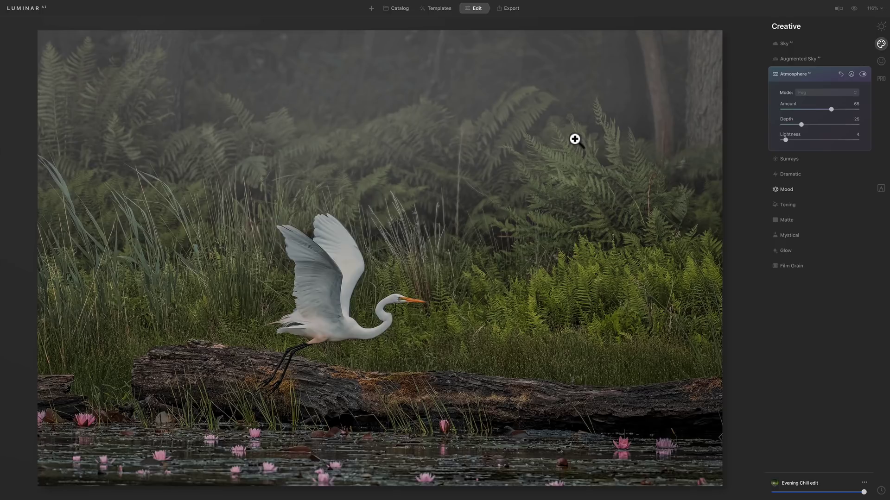
{"action": "key", "text": "backslash"}
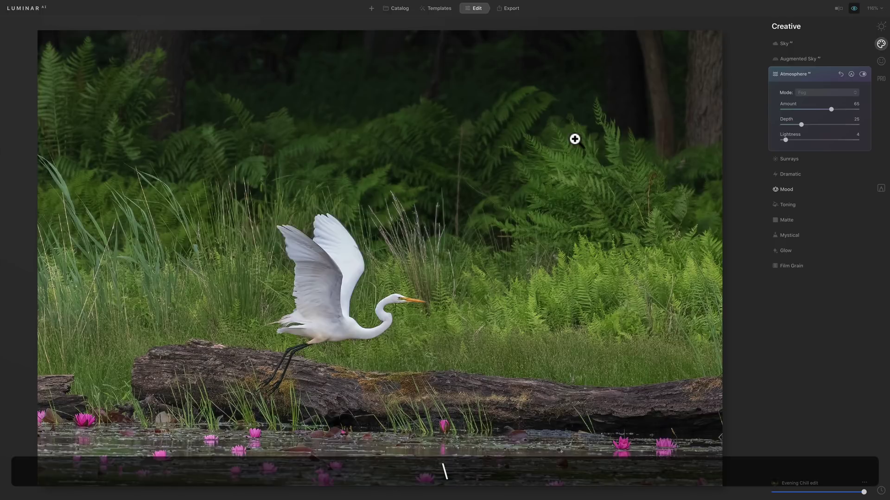
{"action": "key", "text": "backslash"}
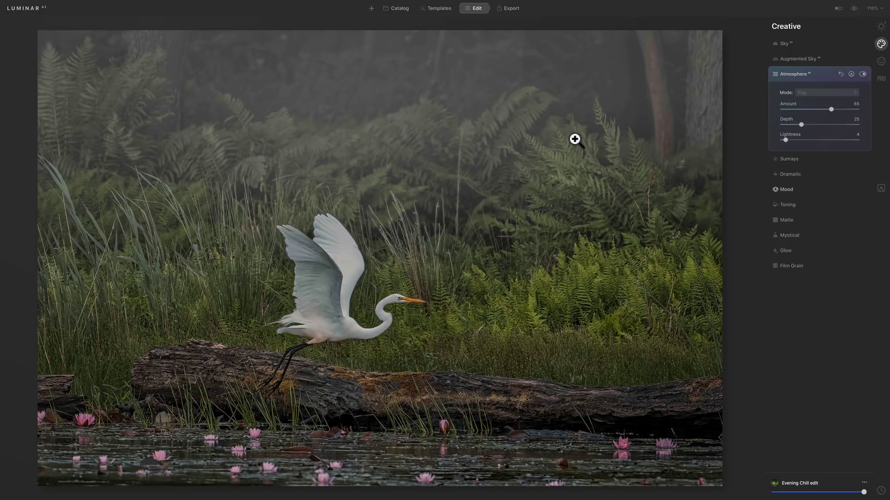
{"action": "left_click", "coordinate": [827, 73]}
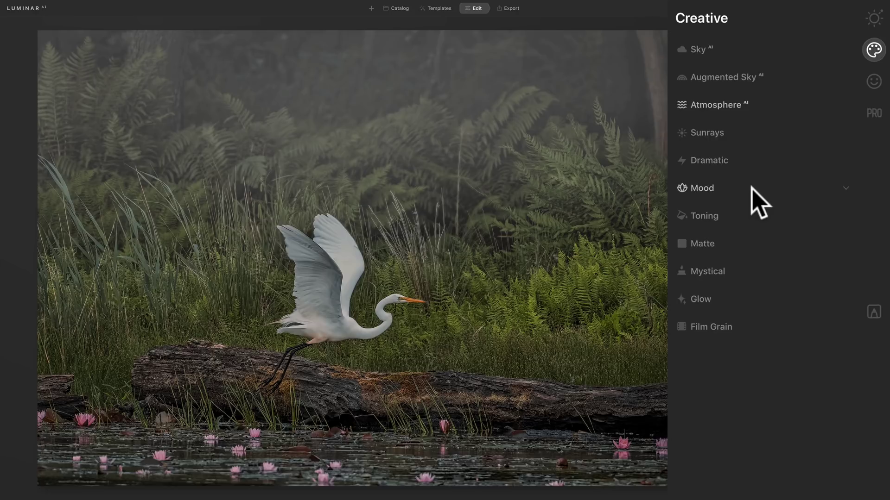
Examine the settings of the Mood, Mystical and Glow tools in the Creative group.
{"action": "left_click", "coordinate": [759, 203]}
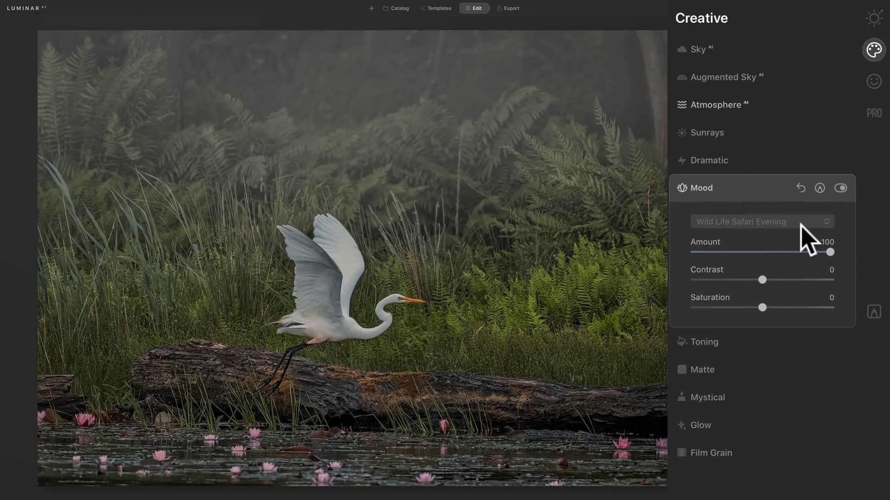
{"action": "left_click", "coordinate": [757, 186]}
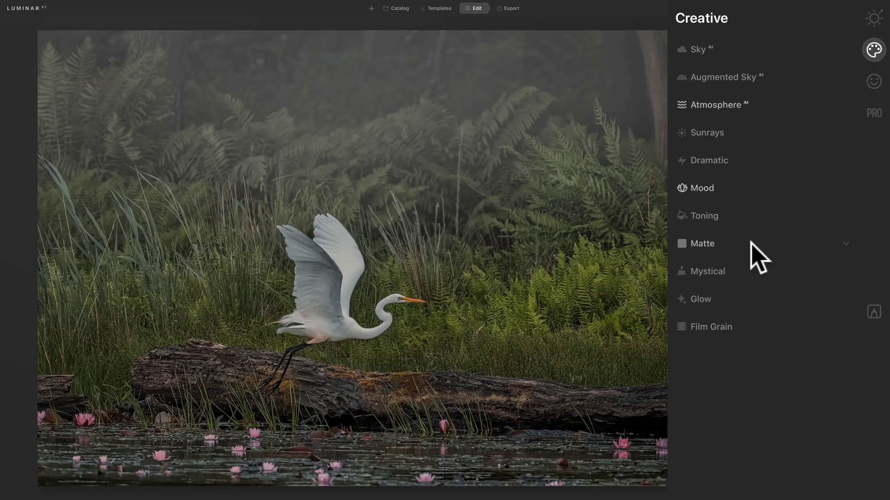
{"action": "left_click", "coordinate": [751, 271]}
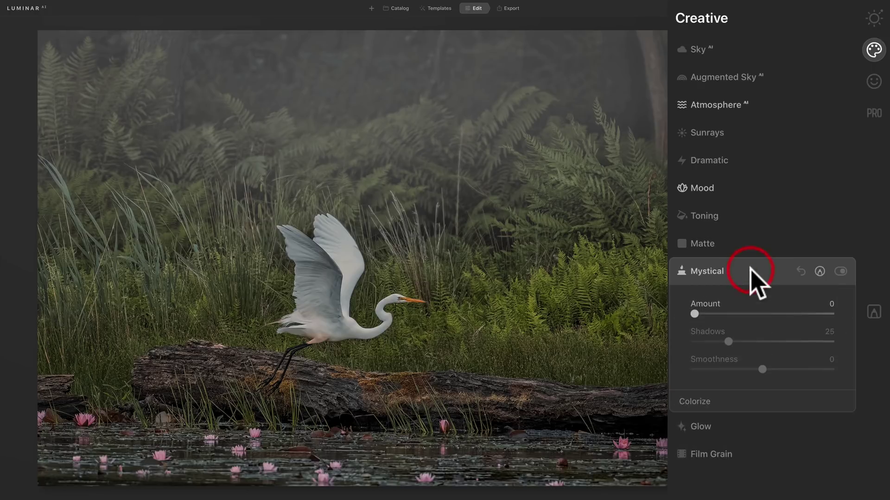
{"action": "left_click", "coordinate": [751, 269]}
{"action": "left_click", "coordinate": [751, 297]}
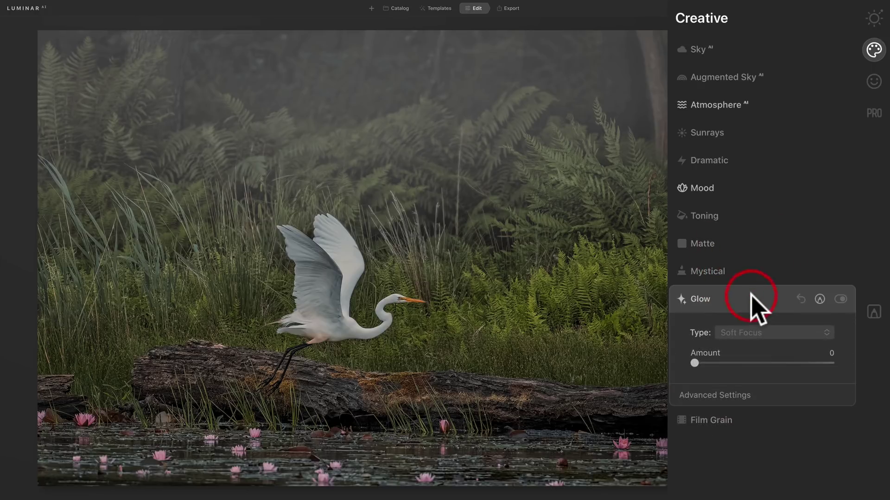
{"action": "left_click", "coordinate": [753, 303]}
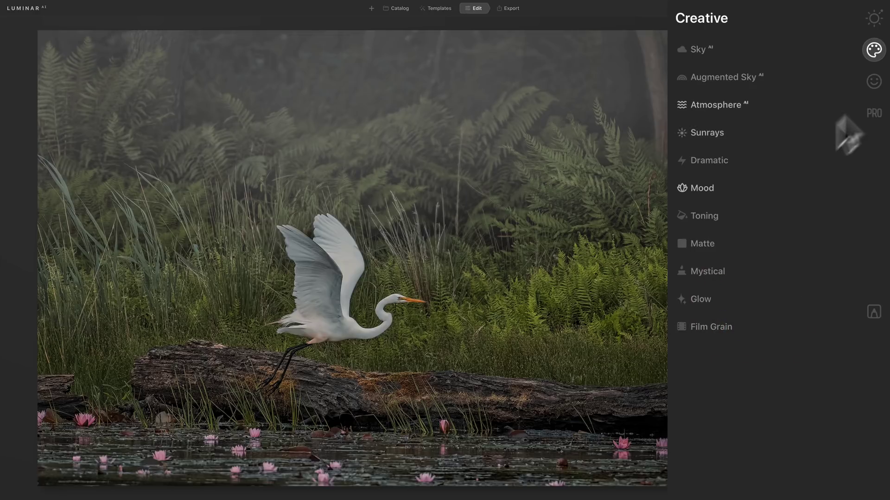
Look through the Portrait and Professional tools, examine Color Harmony's Color Contrast, Split Color Warmth and Color Balance sections, and return to the Essentials tools.
{"action": "left_click", "coordinate": [875, 82]}
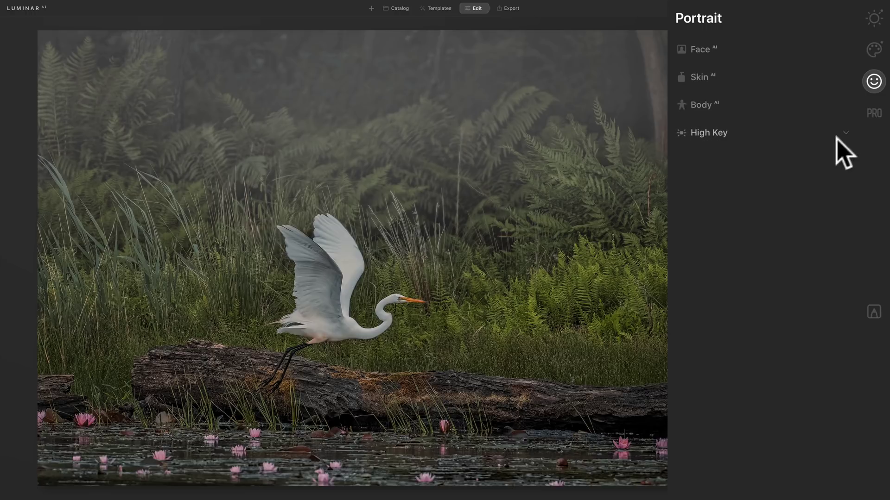
{"action": "left_click", "coordinate": [873, 116]}
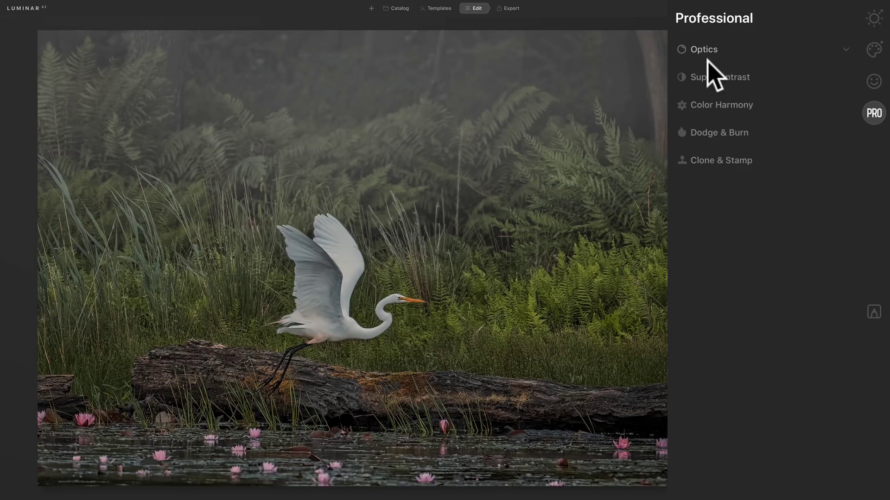
{"action": "left_click", "coordinate": [760, 107]}
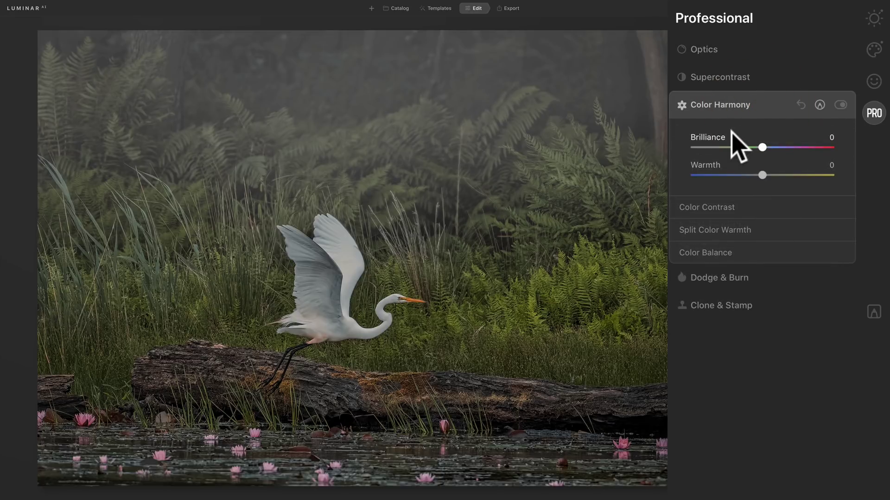
{"action": "left_click", "coordinate": [755, 210]}
{"action": "left_click", "coordinate": [756, 214]}
{"action": "left_click", "coordinate": [760, 231]}
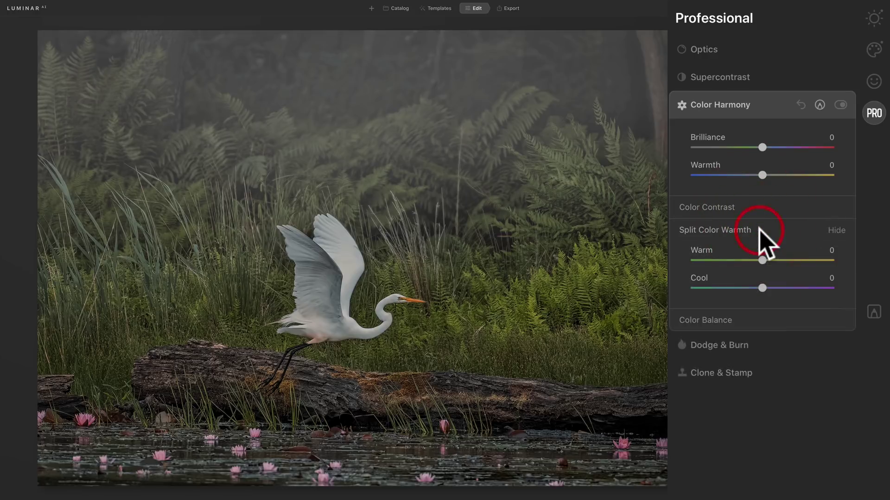
{"action": "left_click", "coordinate": [761, 234]}
{"action": "left_click", "coordinate": [761, 246]}
{"action": "left_click", "coordinate": [761, 244]}
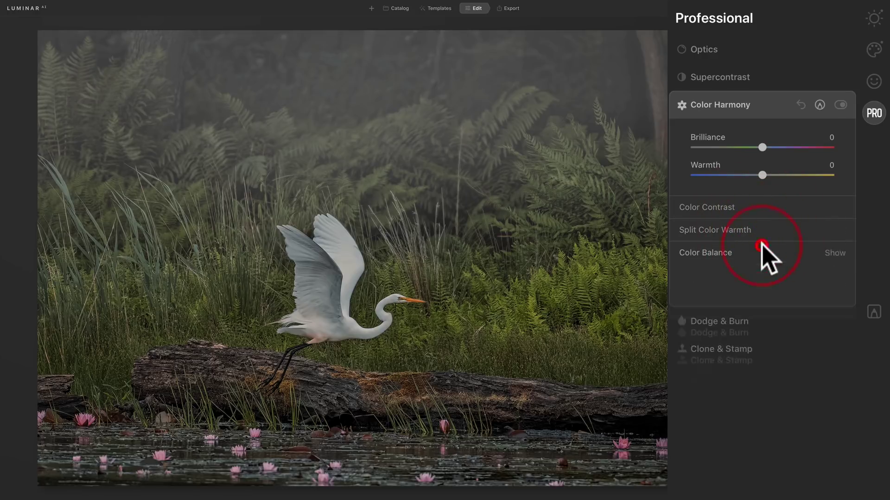
{"action": "left_click", "coordinate": [768, 105]}
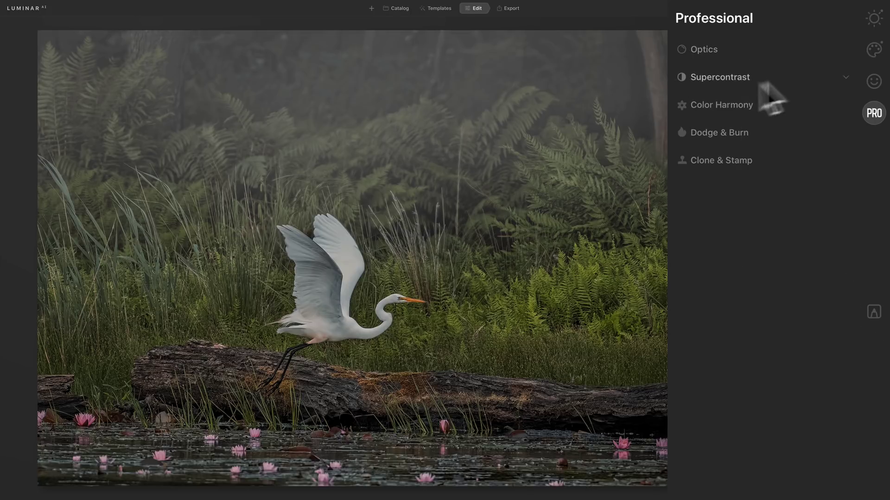
{"action": "left_click", "coordinate": [875, 19]}
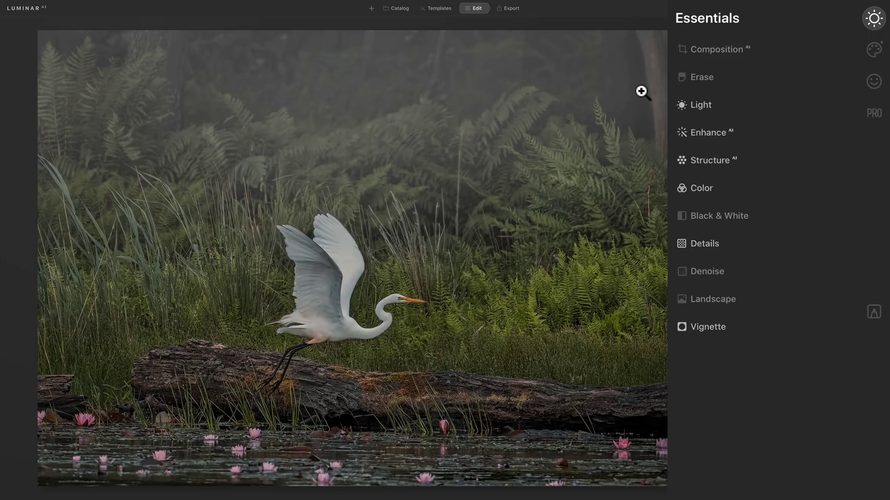
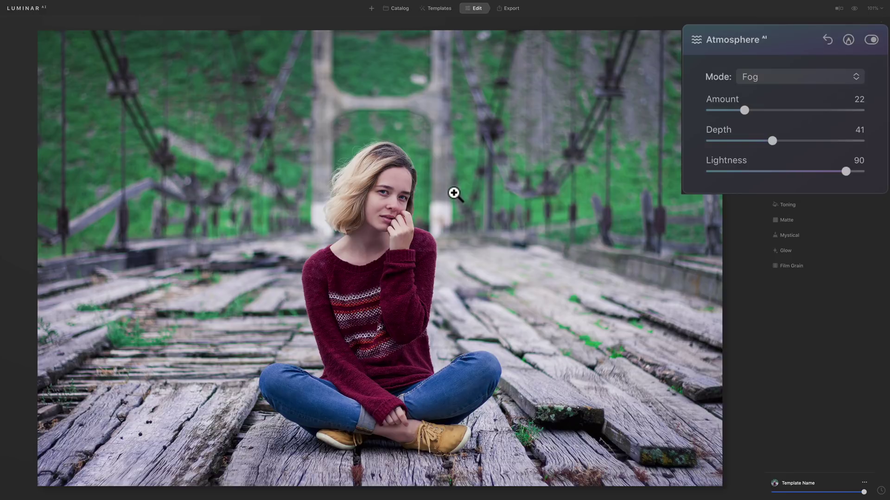
Try the Atmosphere AI Fog mode on the bridge portrait with Amount 78, Depth 26 and Lightness 78.
{"action": "left_click", "coordinate": [757, 80]}
{"action": "left_click", "coordinate": [798, 76]}
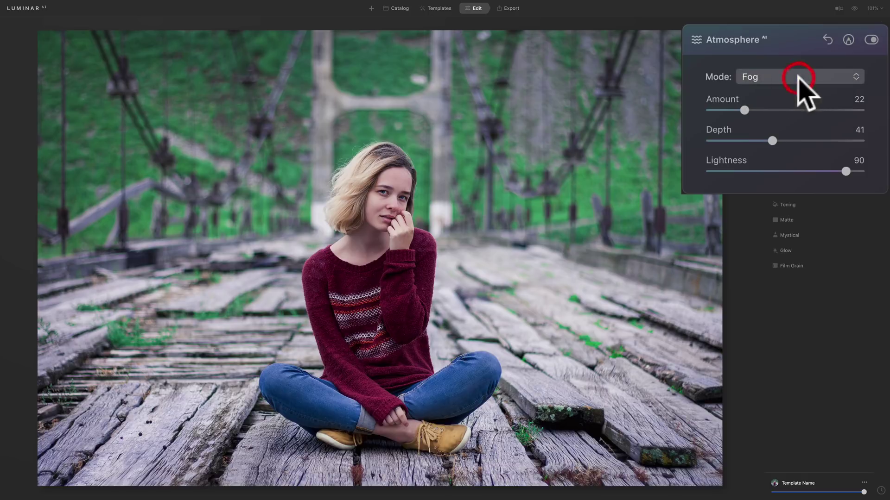
{"action": "left_click_drag", "start_coordinate": [744, 111], "coordinate": [827, 111]}
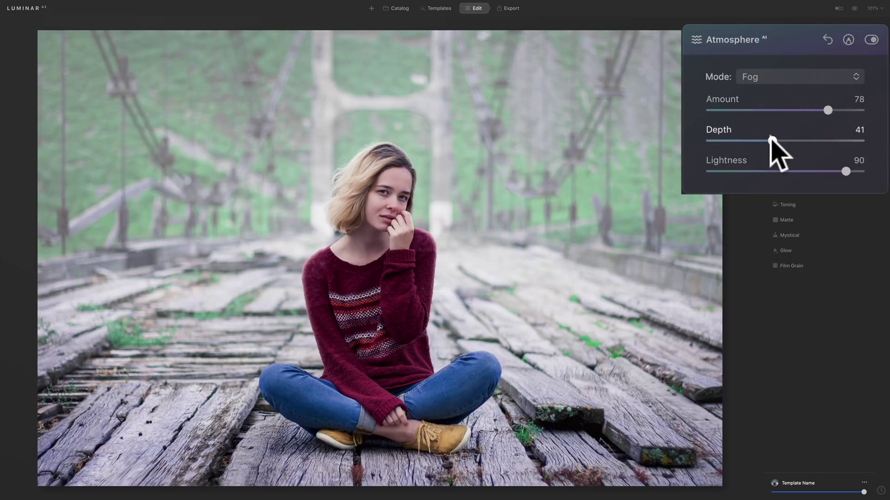
{"action": "left_click_drag", "start_coordinate": [771, 140], "coordinate": [753, 145]}
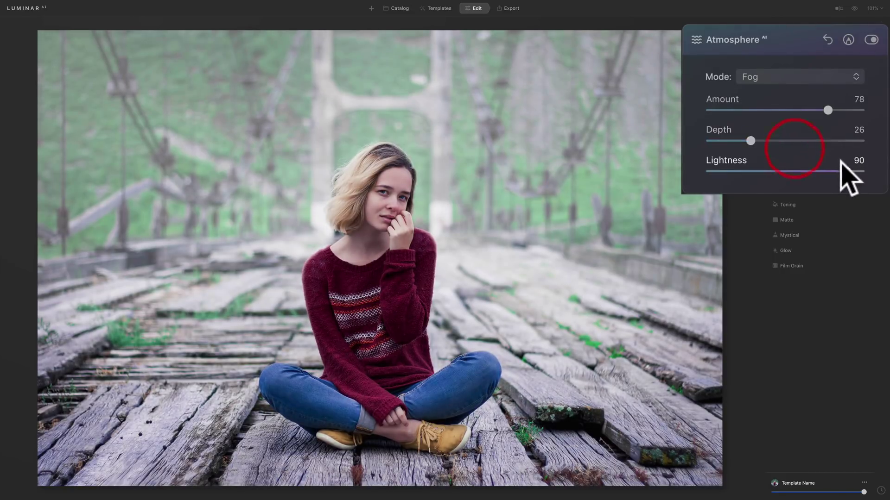
{"action": "left_click_drag", "start_coordinate": [848, 171], "coordinate": [828, 171]}
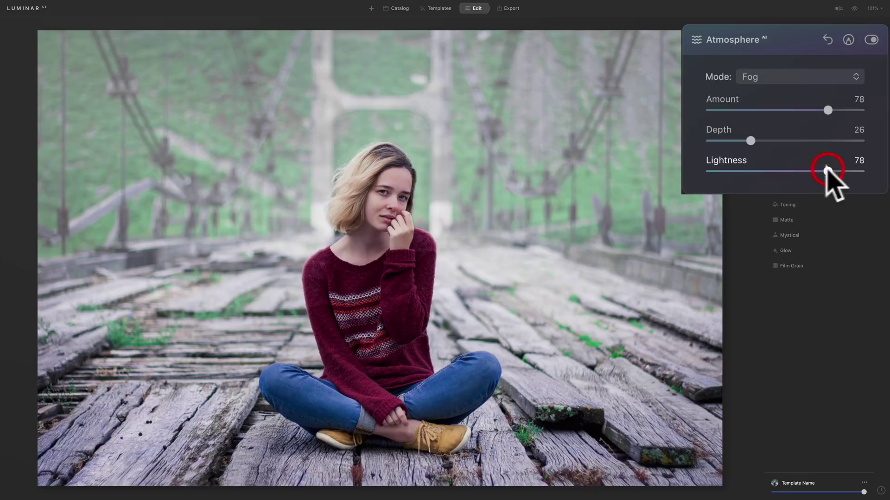
Try the Layered Fog mode on the bridge portrait with Depth at 27.
{"action": "left_click", "coordinate": [803, 77]}
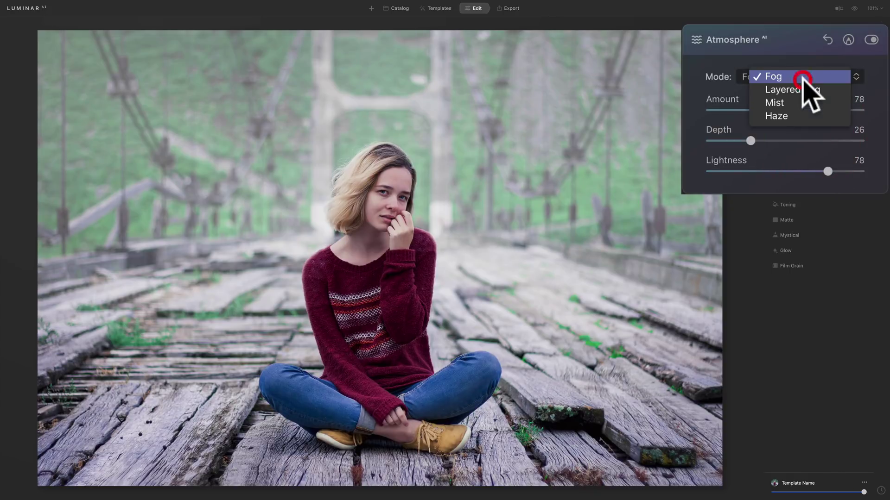
{"action": "left_click", "coordinate": [804, 89]}
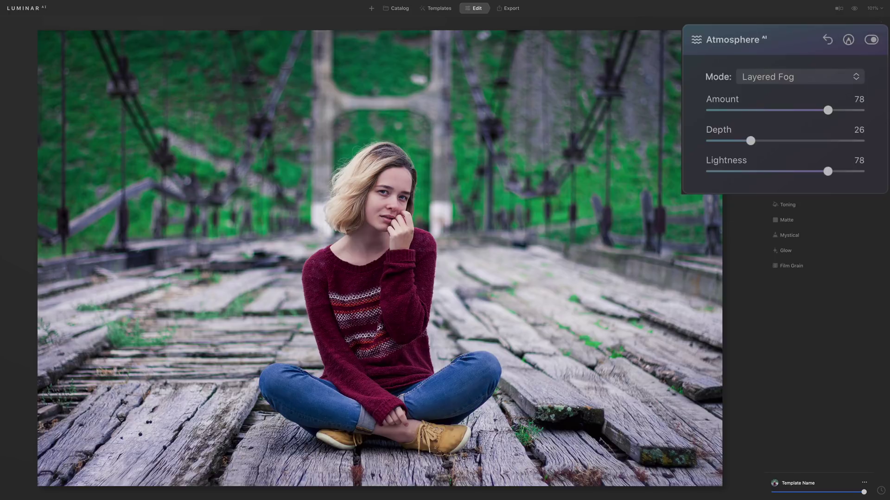
{"action": "mouse_move", "coordinate": [750, 140]}
{"action": "left_mouse_down"}
{"action": "mouse_move", "coordinate": [862, 141]}
{"action": "mouse_move", "coordinate": [752, 141]}
{"action": "left_mouse_up"}
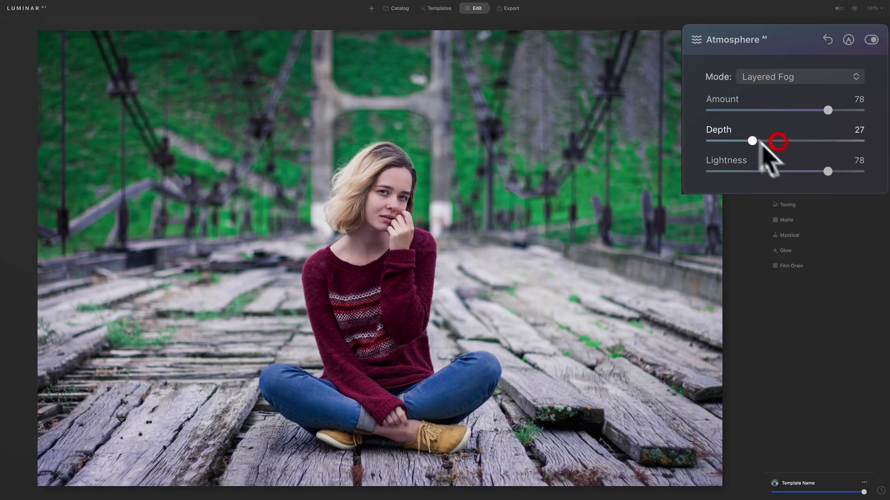
Try the Mist mode with Amount at 66, and compare it with Fog before returning to Mist.
{"action": "left_click", "coordinate": [800, 73]}
{"action": "left_click", "coordinate": [794, 89]}
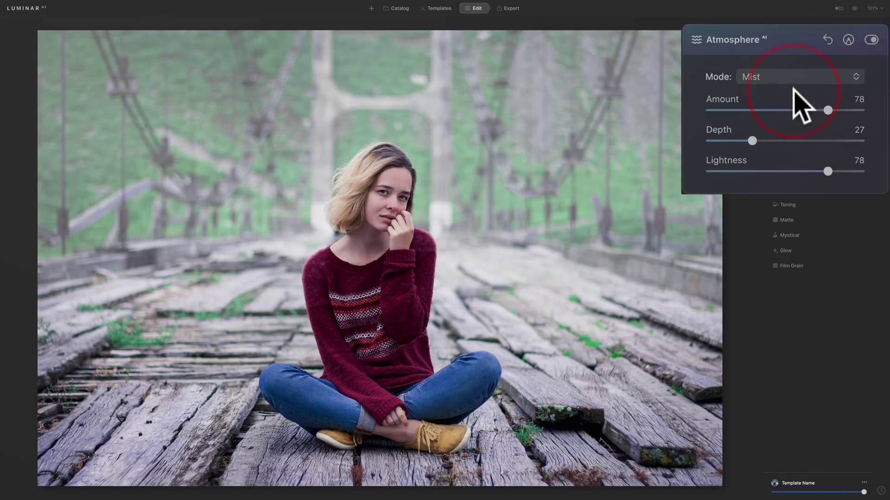
{"action": "left_click_drag", "start_coordinate": [827, 110], "coordinate": [809, 108]}
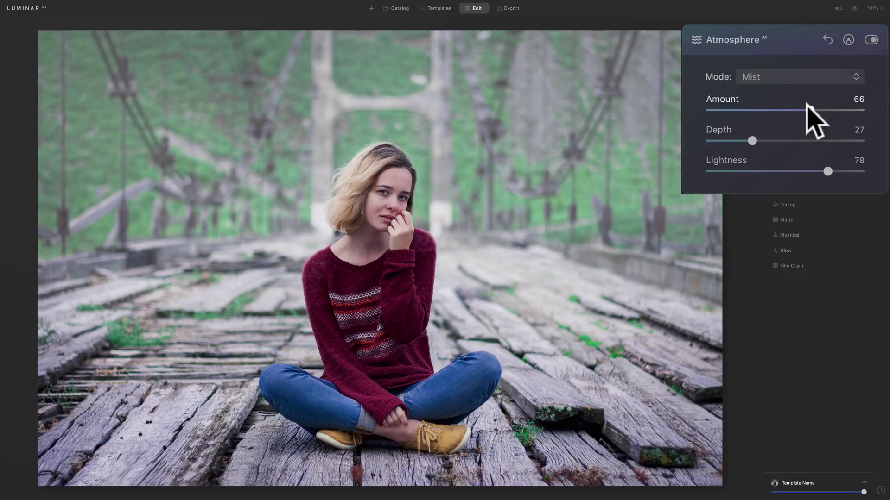
{"action": "left_click", "coordinate": [769, 76]}
{"action": "left_click", "coordinate": [765, 52]}
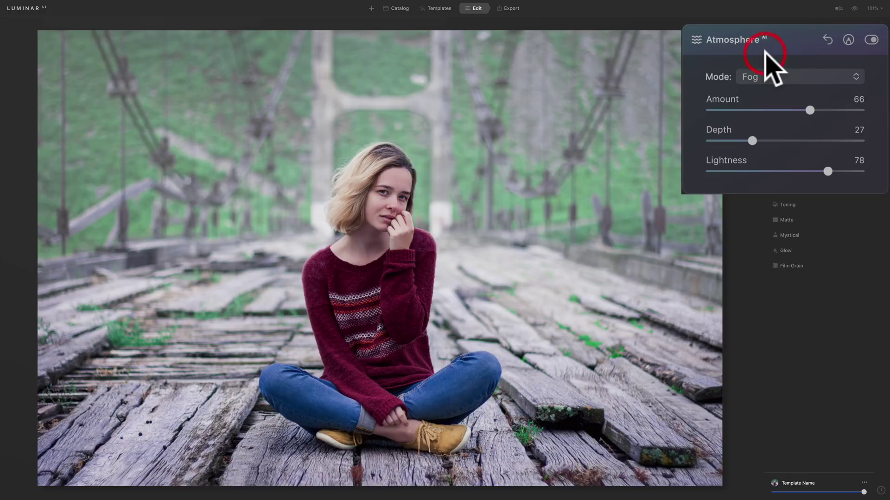
{"action": "left_click", "coordinate": [771, 81]}
{"action": "left_click", "coordinate": [772, 103]}
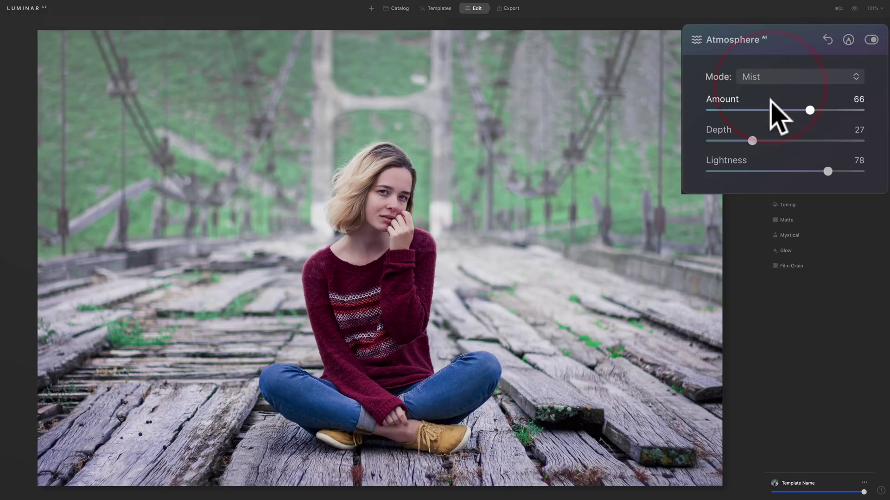
Try the Haze mode on the bridge portrait with Amount at 88.
{"action": "left_click", "coordinate": [787, 79]}
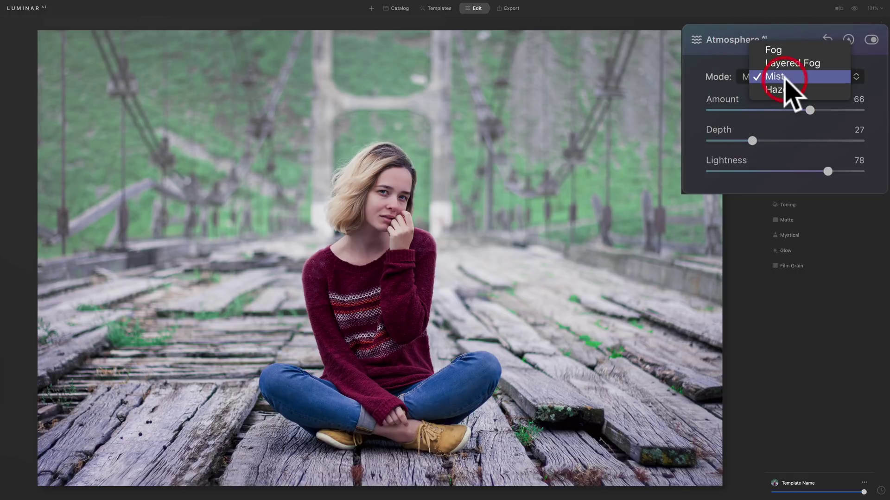
{"action": "left_click", "coordinate": [784, 90]}
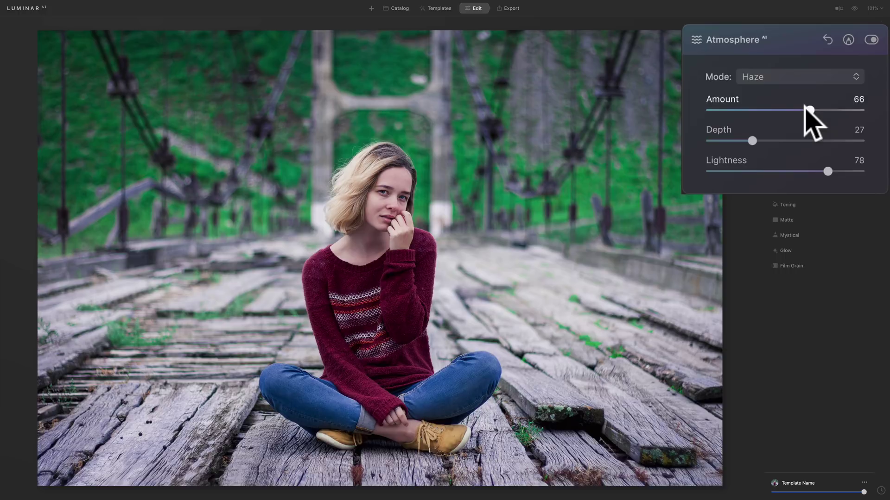
{"action": "left_click_drag", "start_coordinate": [806, 108], "coordinate": [843, 110]}
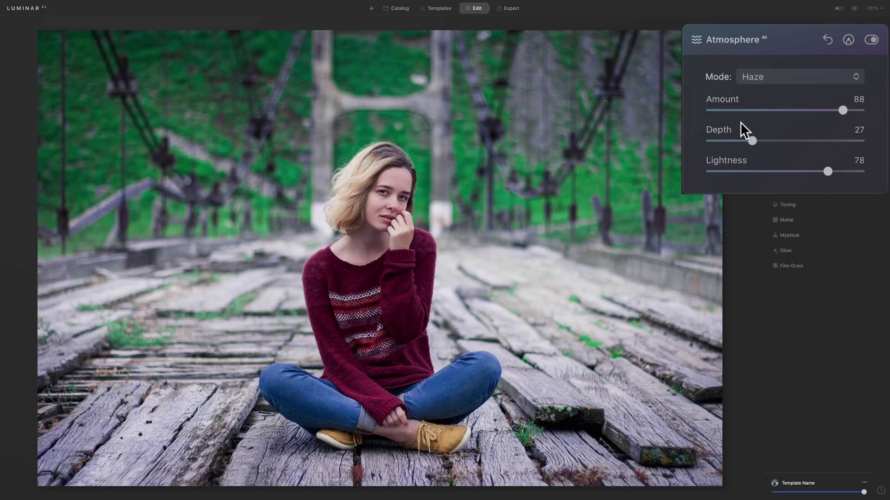
Switch the atmosphere mode to Fog and set Amount to 47 and Depth to 48.
{"action": "left_click", "coordinate": [804, 78]}
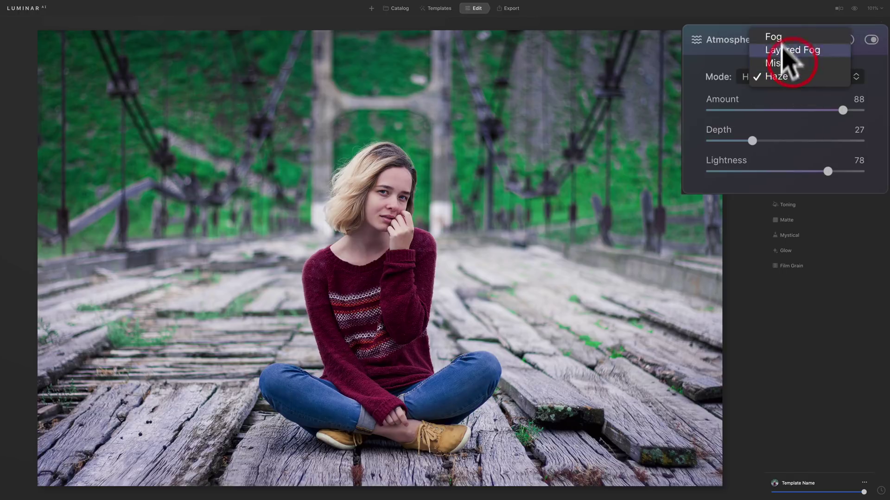
{"action": "left_click", "coordinate": [784, 37]}
{"action": "left_click_drag", "start_coordinate": [841, 110], "coordinate": [778, 110]}
{"action": "left_click", "coordinate": [752, 141]}
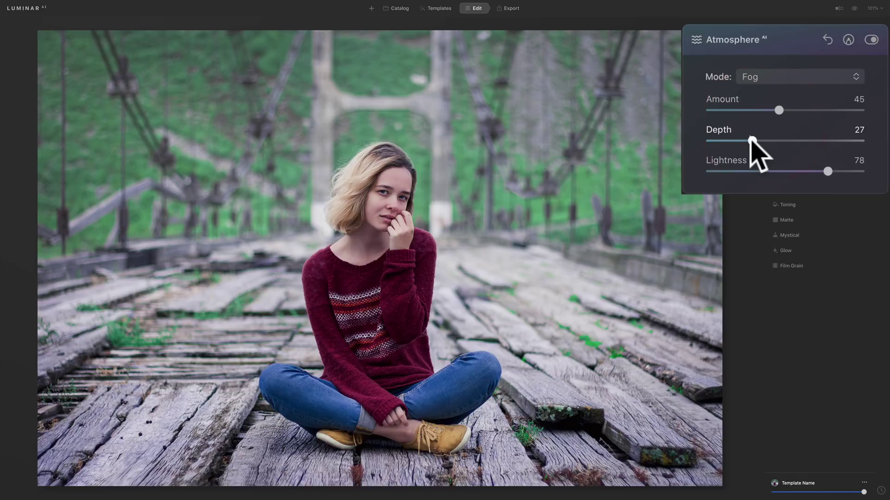
{"action": "left_click_drag", "start_coordinate": [751, 141], "coordinate": [782, 140]}
{"action": "left_click_drag", "start_coordinate": [778, 110], "coordinate": [781, 110]}
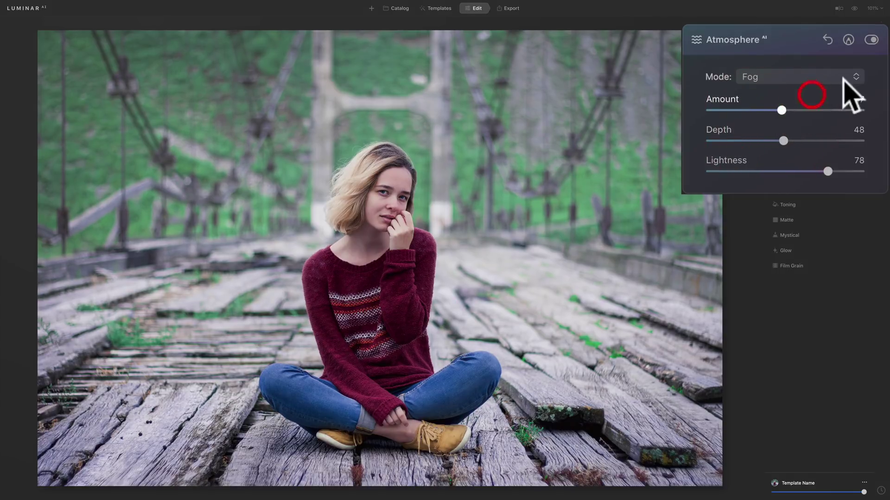
Compare the portrait without and with the fog, set Lightness to 63 and close the Atmosphere AI settings.
{"action": "left_click", "coordinate": [872, 40]}
{"action": "left_click", "coordinate": [872, 40]}
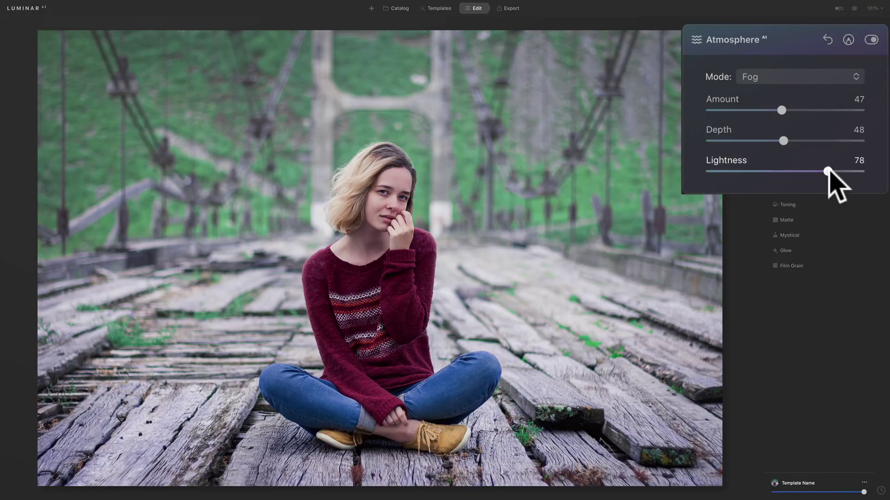
{"action": "left_click_drag", "start_coordinate": [827, 171], "coordinate": [805, 171]}
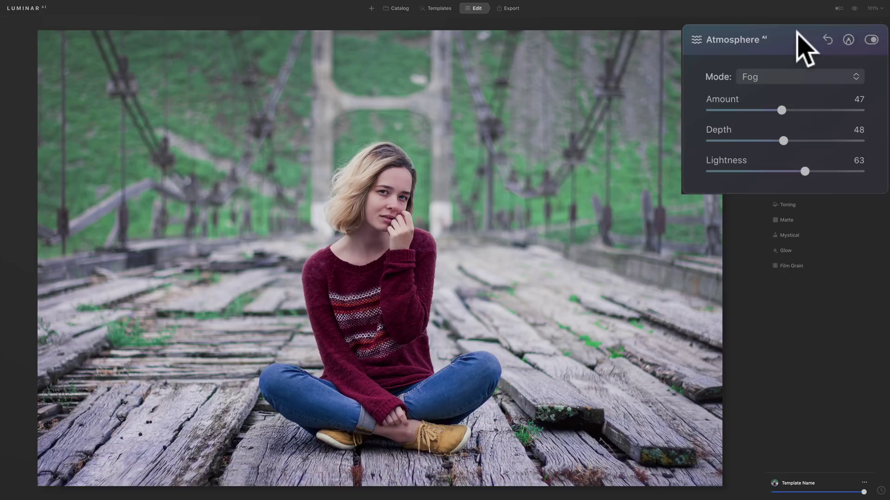
{"action": "left_click", "coordinate": [826, 72]}
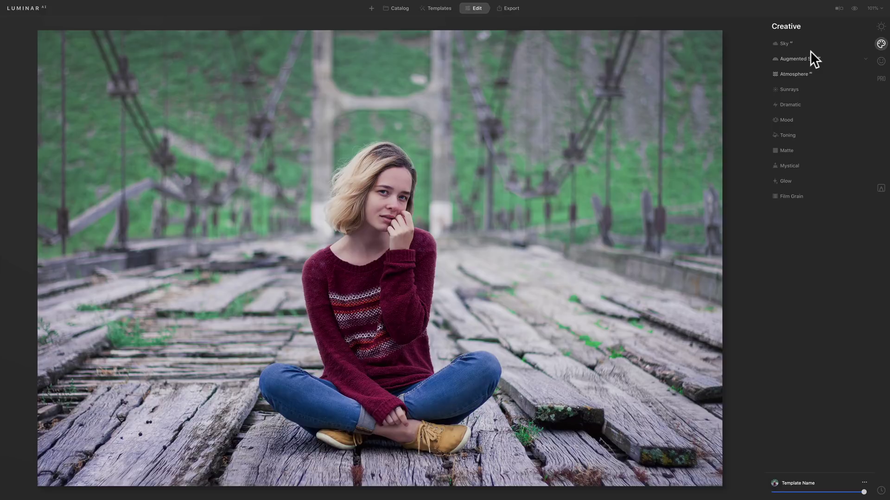
Open the group portrait of four long-haired men from the catalog and examine the Composition AI settings in Essentials.
{"action": "key", "text": "g"}
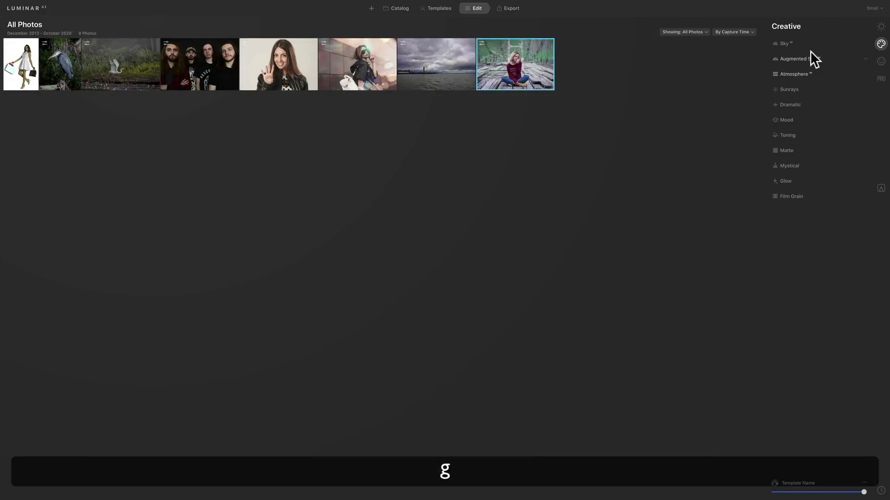
{"action": "double_click", "coordinate": [204, 50]}
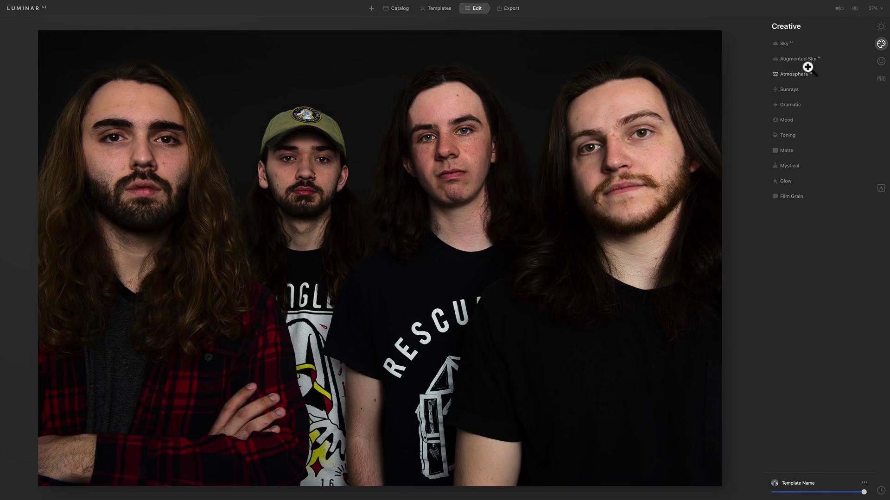
{"action": "left_click", "coordinate": [881, 26]}
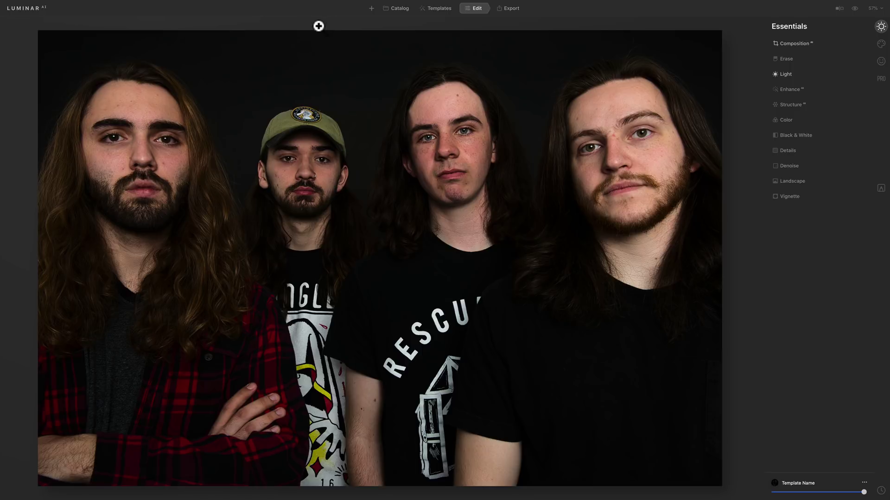
{"action": "left_click", "coordinate": [794, 44]}
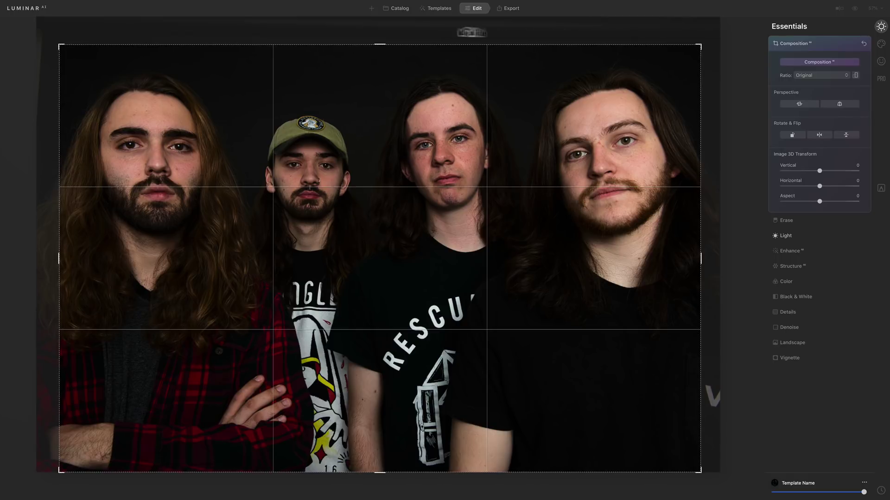
{"action": "left_click", "coordinate": [823, 42]}
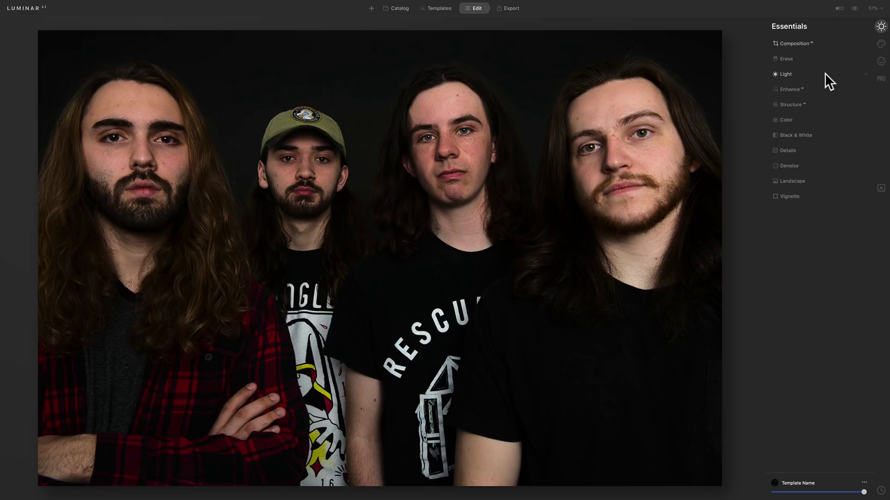
Set Face Light to 46 in the Portrait group's Face AI tool and leave Slim Face at 0.
{"action": "left_click", "coordinate": [881, 62]}
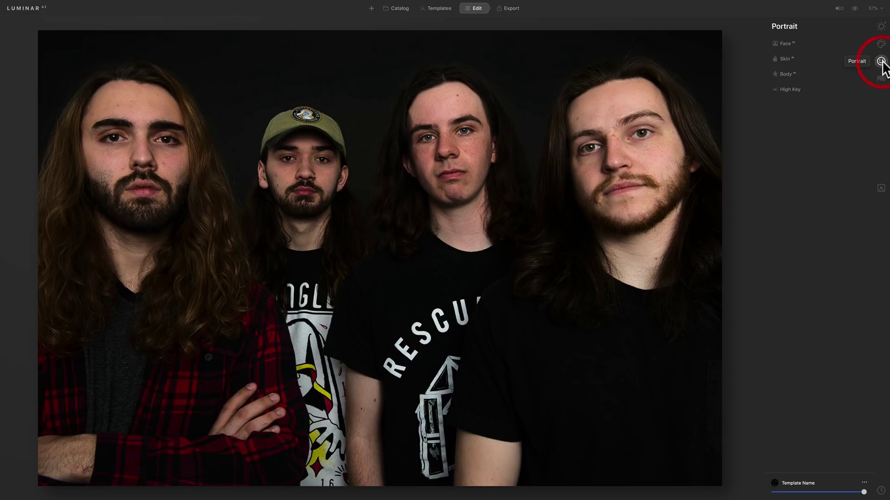
{"action": "left_click", "coordinate": [797, 43]}
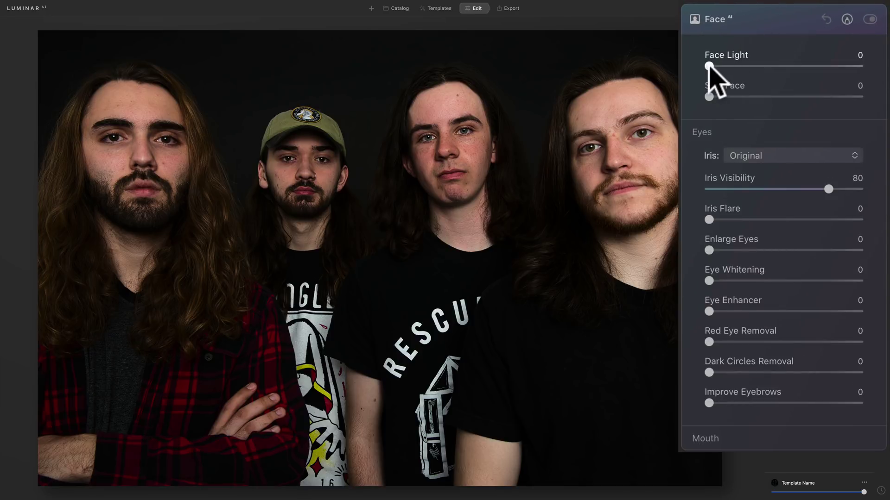
{"action": "left_click_drag", "start_coordinate": [709, 68], "coordinate": [779, 74]}
{"action": "left_click", "coordinate": [710, 93]}
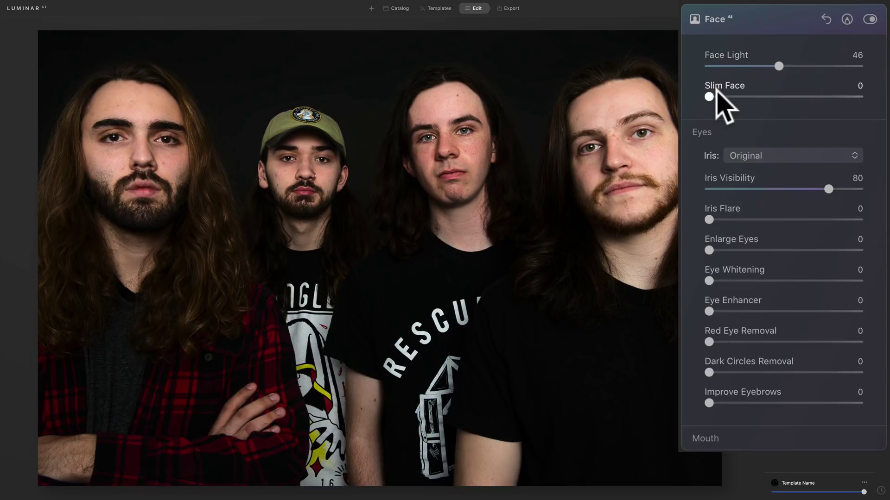
{"action": "left_click_drag", "start_coordinate": [710, 96], "coordinate": [691, 103]}
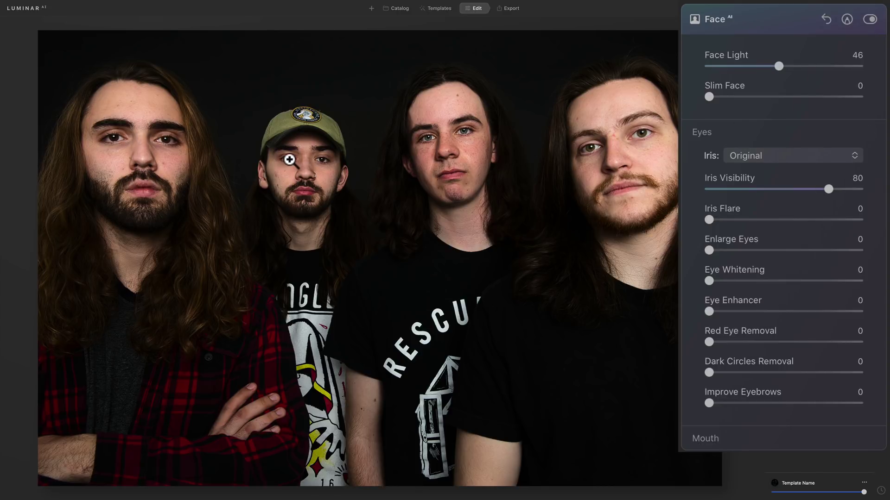
Try the Brown iris colour on the group portrait, restore Original and close the Face AI settings.
{"action": "left_click", "coordinate": [824, 149]}
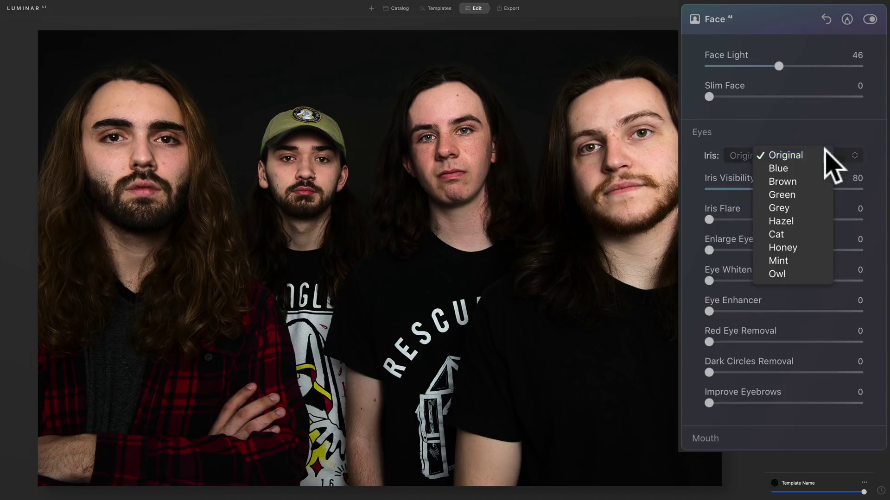
{"action": "left_click", "coordinate": [805, 181]}
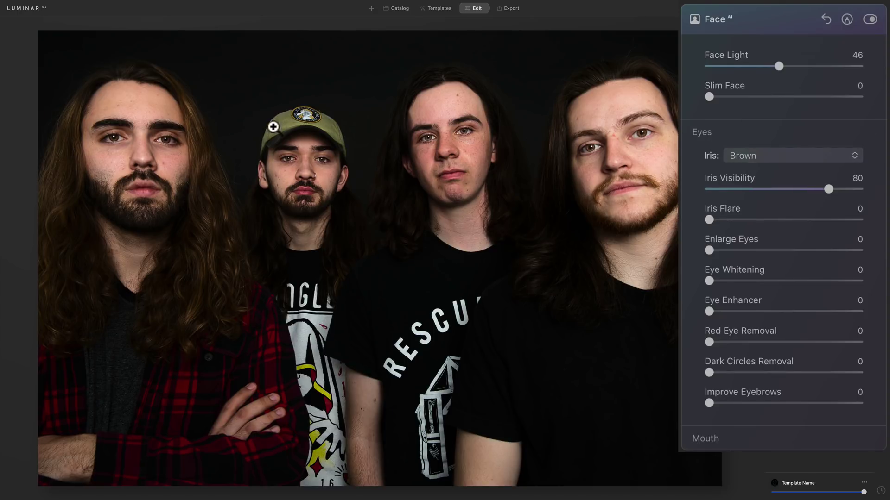
{"action": "left_click", "coordinate": [793, 156]}
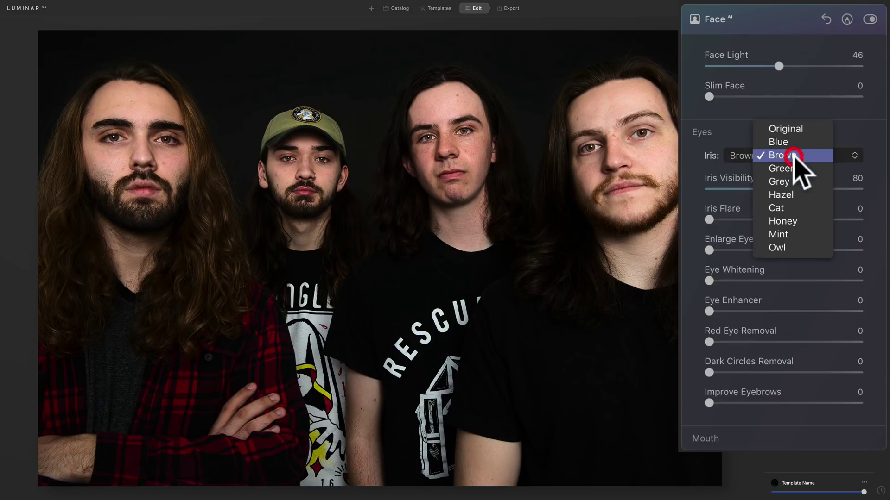
{"action": "left_click", "coordinate": [793, 130]}
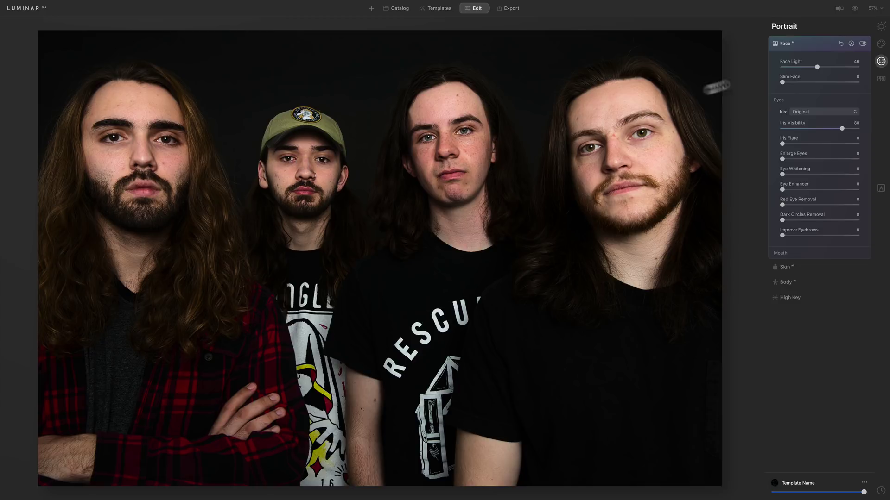
{"action": "left_click", "coordinate": [819, 37]}
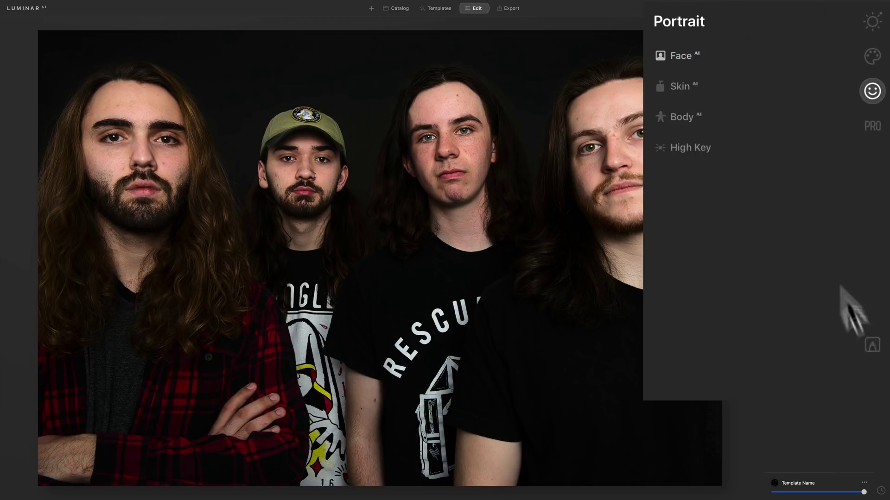
Add a Face AI local mask and paint it over the face of the bearded man in the plaid shirt with Paint Mask.
{"action": "left_click", "coordinate": [870, 346]}
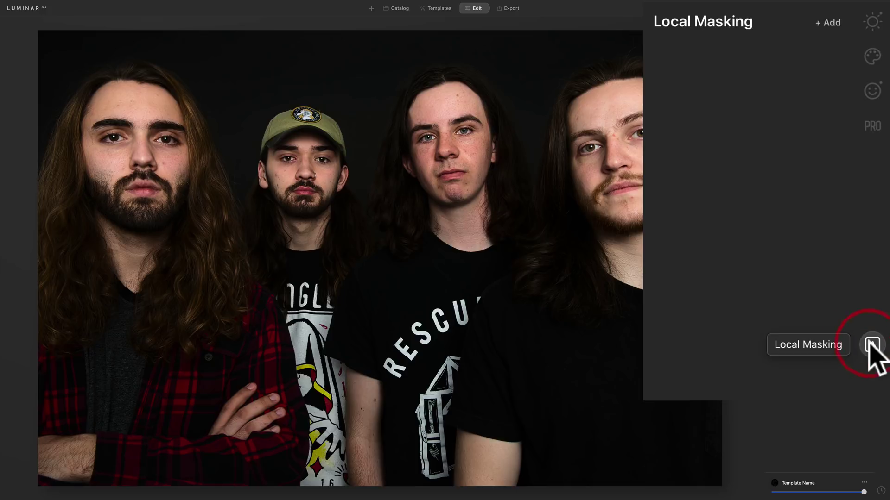
{"action": "left_click", "coordinate": [827, 23]}
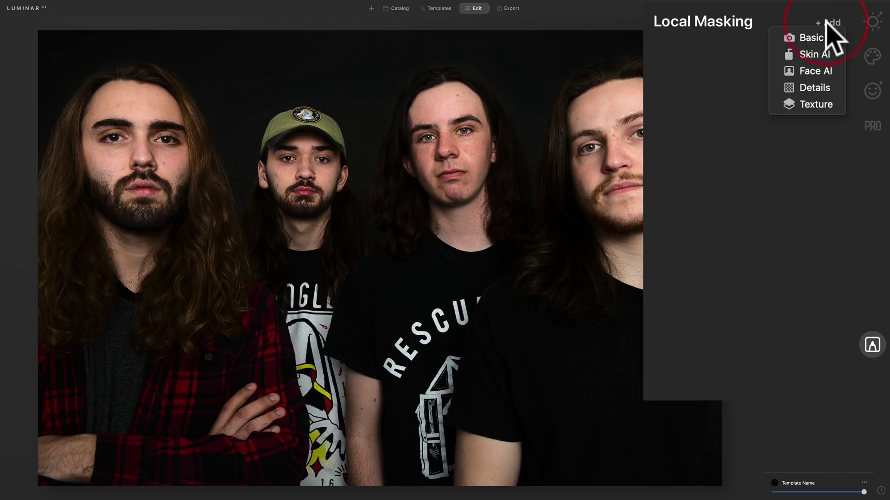
{"action": "left_click", "coordinate": [815, 71]}
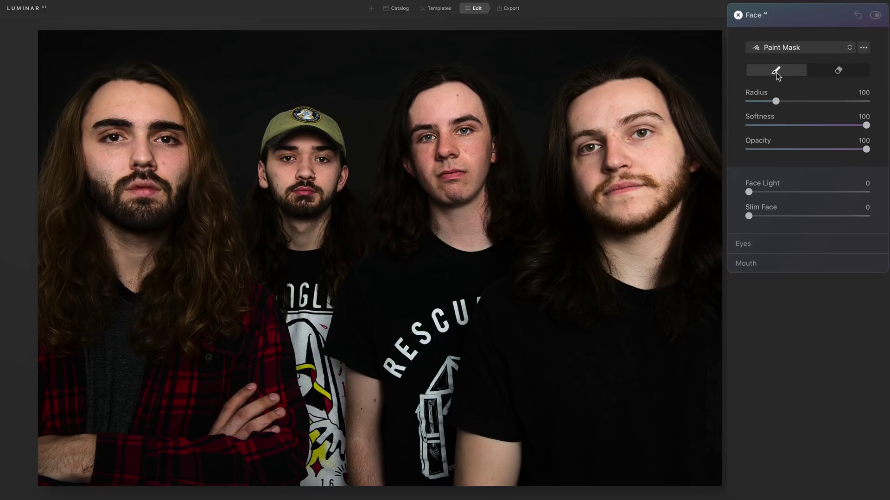
{"action": "left_click", "coordinate": [783, 49]}
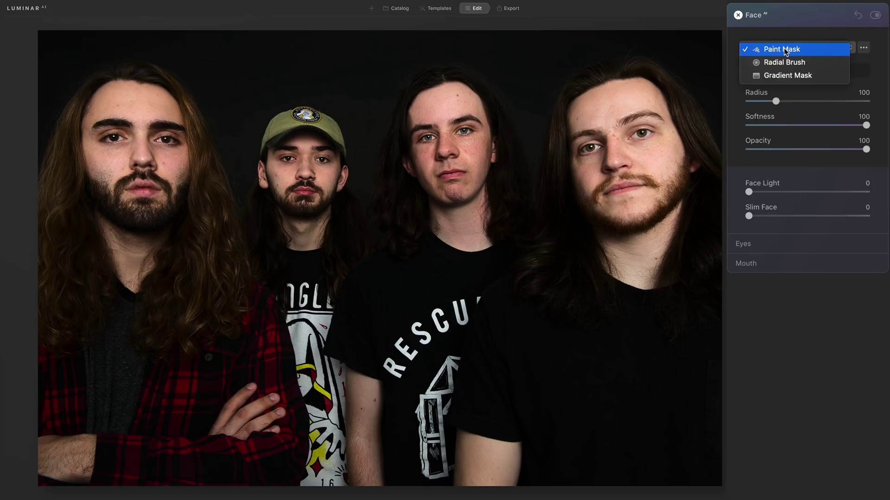
{"action": "left_click", "coordinate": [784, 49]}
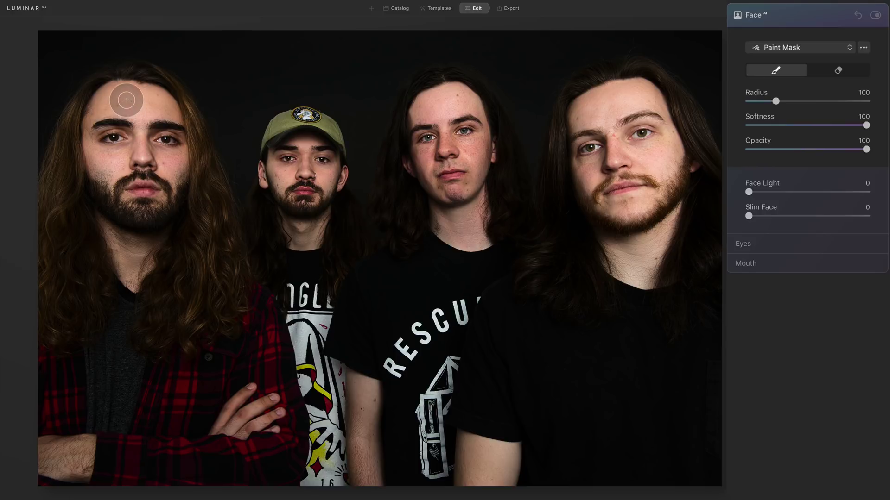
{"action": "mouse_move", "coordinate": [110, 99]}
{"action": "left_mouse_down"}
{"action": "mouse_move", "coordinate": [156, 101]}
{"action": "mouse_move", "coordinate": [162, 115]}
{"action": "mouse_move", "coordinate": [163, 138]}
{"action": "mouse_move", "coordinate": [100, 156]}
{"action": "mouse_move", "coordinate": [110, 132]}
{"action": "mouse_move", "coordinate": [151, 181]}
{"action": "mouse_move", "coordinate": [171, 187]}
{"action": "mouse_move", "coordinate": [171, 169]}
{"action": "mouse_move", "coordinate": [133, 160]}
{"action": "mouse_move", "coordinate": [108, 126]}
{"action": "mouse_move", "coordinate": [101, 139]}
{"action": "mouse_move", "coordinate": [135, 198]}
{"action": "mouse_move", "coordinate": [167, 193]}
{"action": "mouse_move", "coordinate": [135, 213]}
{"action": "mouse_move", "coordinate": [109, 207]}
{"action": "mouse_move", "coordinate": [134, 216]}
{"action": "mouse_move", "coordinate": [161, 194]}
{"action": "mouse_move", "coordinate": [166, 164]}
{"action": "mouse_move", "coordinate": [161, 115]}
{"action": "mouse_move", "coordinate": [130, 102]}
{"action": "left_mouse_up"}
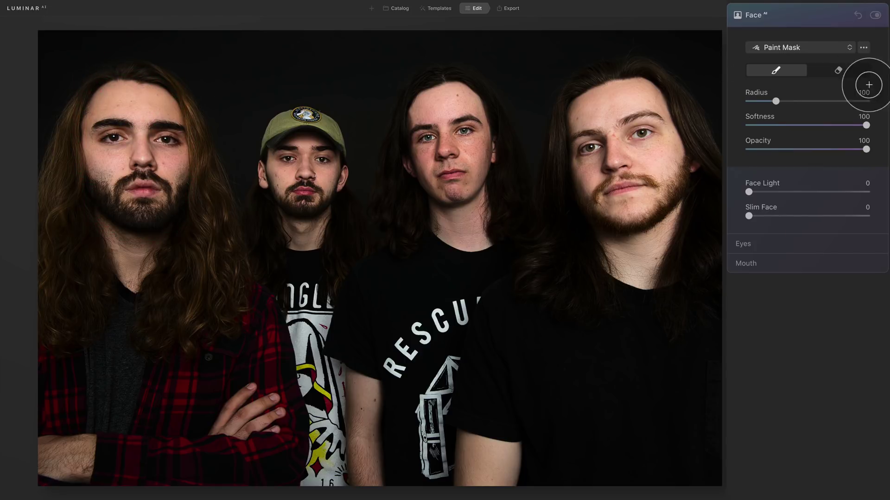
Try the Blue iris colour on the masked face of the man in the plaid shirt.
{"action": "left_click", "coordinate": [791, 245]}
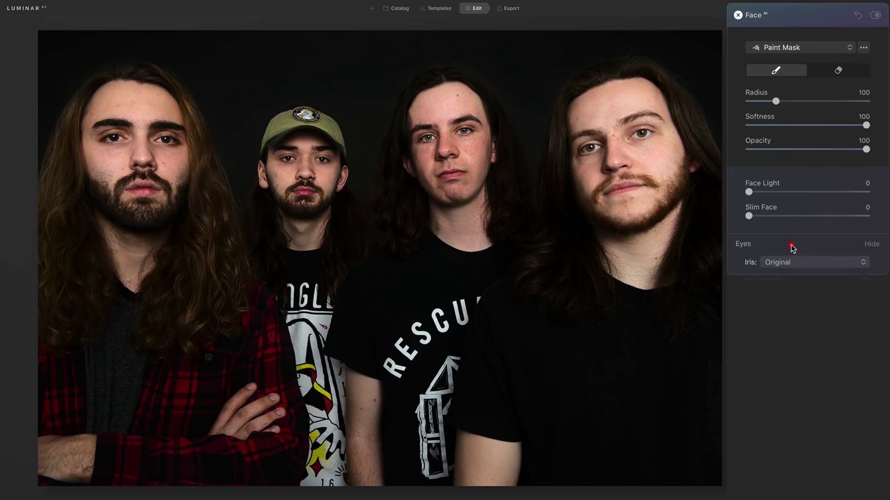
{"action": "left_click", "coordinate": [808, 262]}
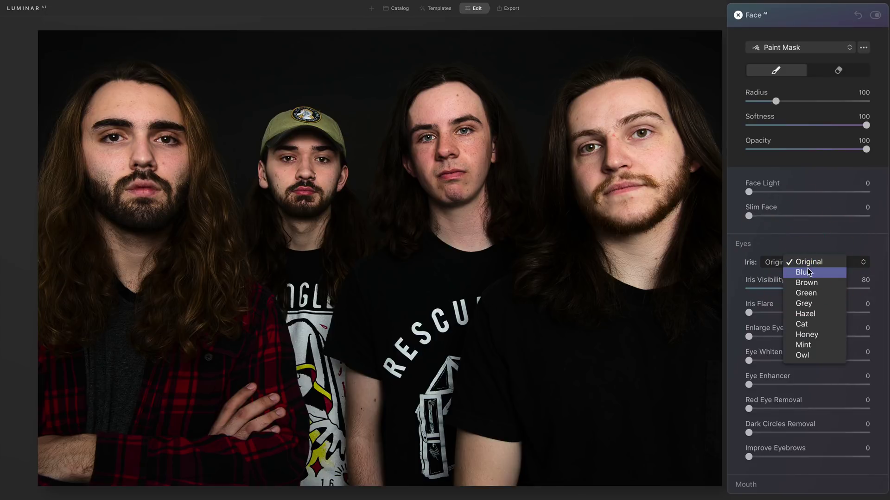
{"action": "left_click", "coordinate": [807, 272]}
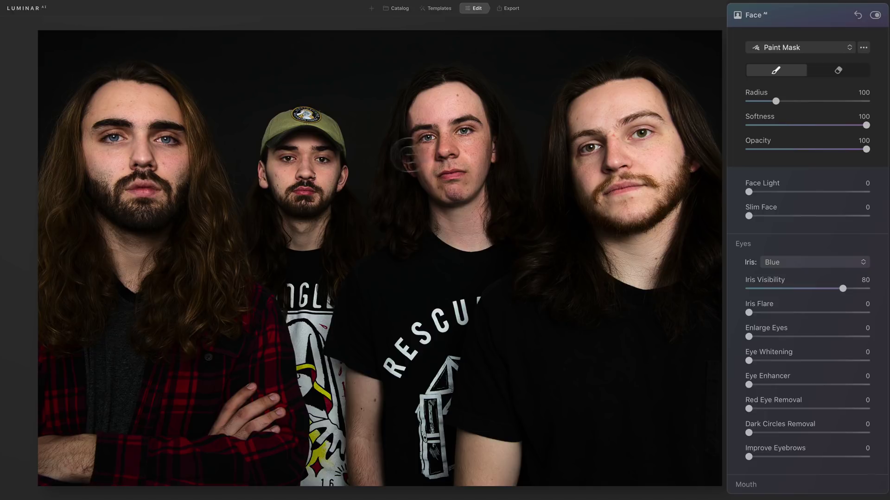
Set the plaid-shirted man's iris colour to Brown with Iris Flare at 29, and collapse the Face AI mask settings.
{"action": "left_click", "coordinate": [810, 261]}
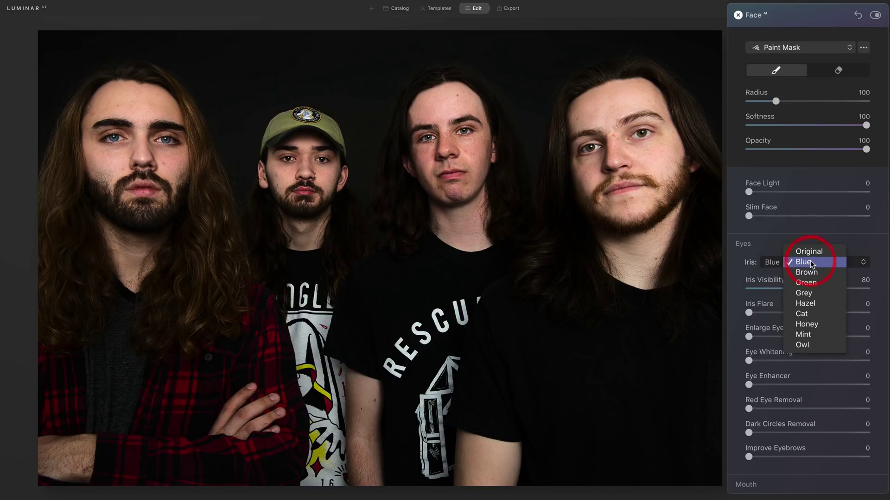
{"action": "left_click", "coordinate": [807, 273]}
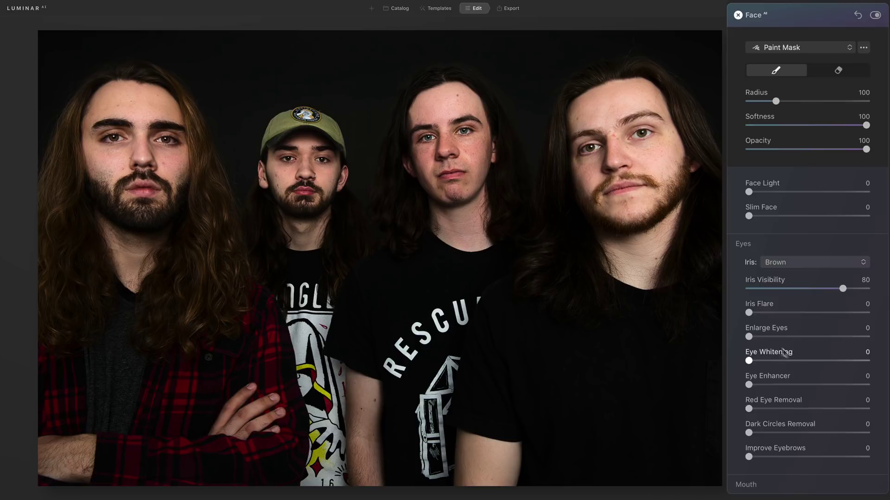
{"action": "left_click_drag", "start_coordinate": [749, 314], "coordinate": [783, 313]}
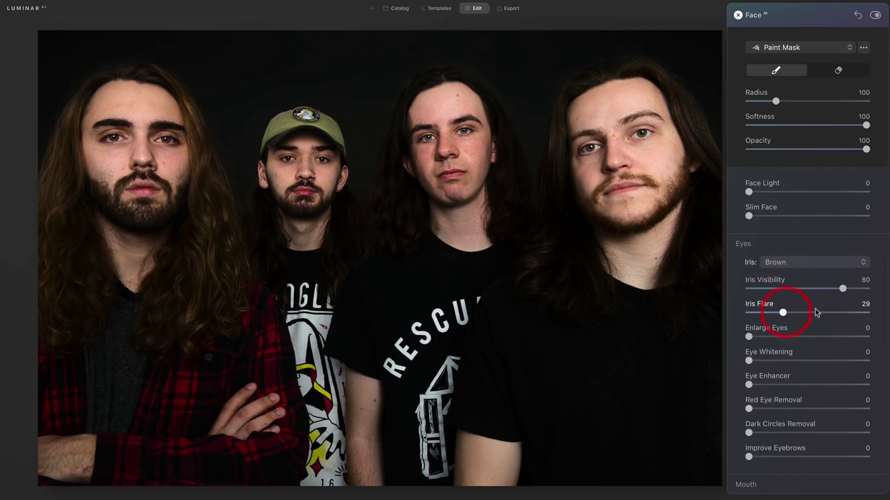
{"action": "left_click", "coordinate": [812, 245]}
{"action": "left_click", "coordinate": [825, 46]}
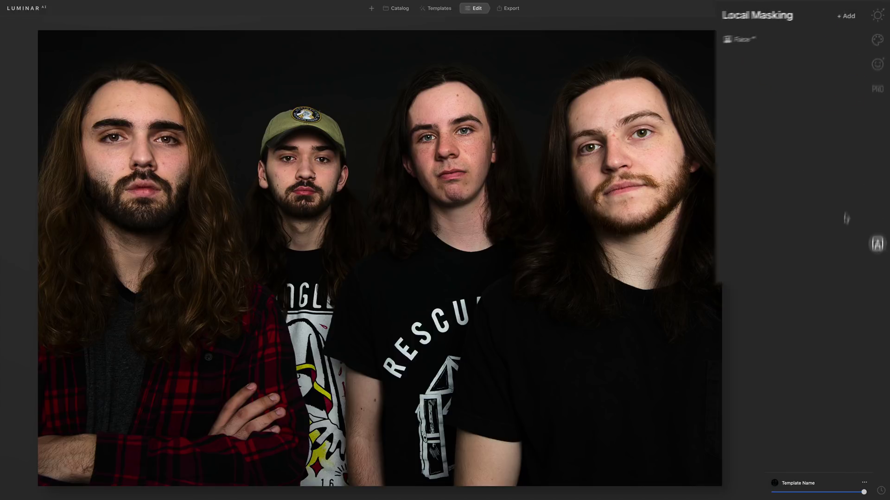
Add a second Face AI local mask and paint it over the face of the man in the green cap.
{"action": "left_click", "coordinate": [824, 22]}
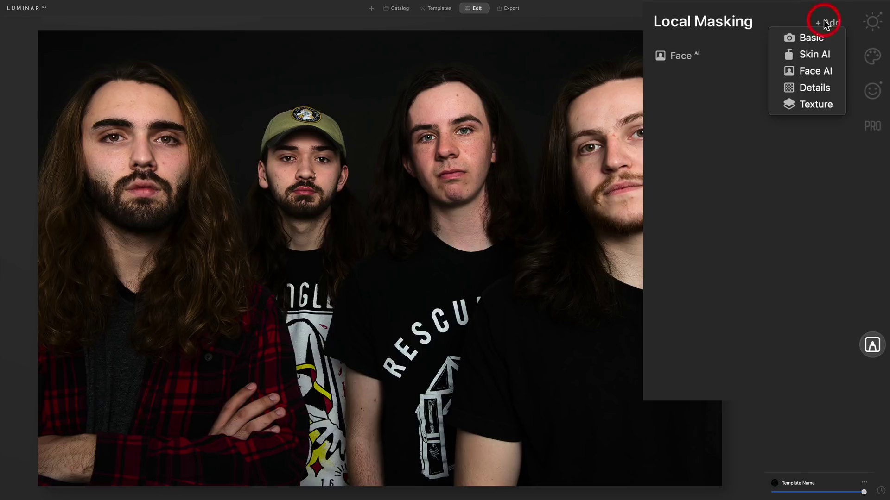
{"action": "left_click", "coordinate": [818, 70]}
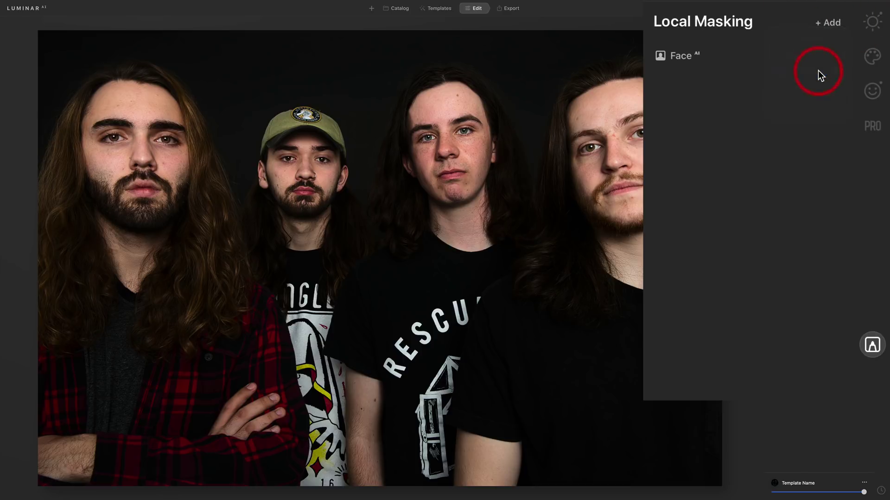
{"action": "left_click", "coordinate": [794, 57]}
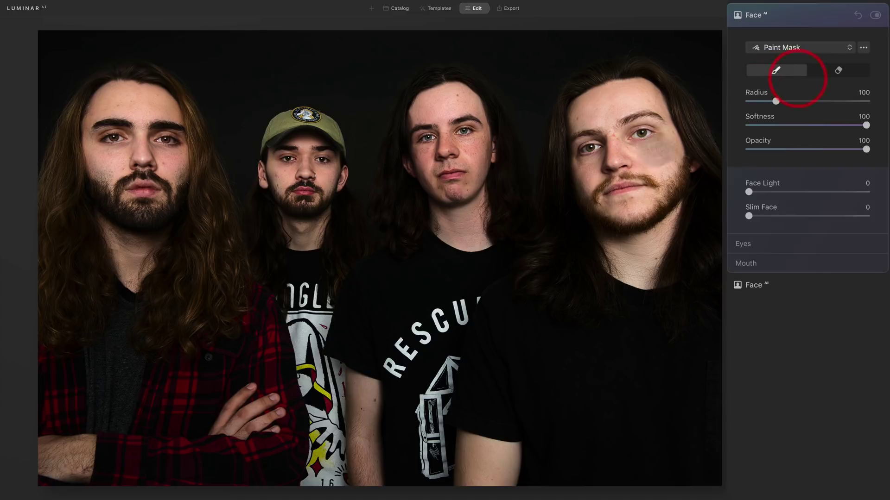
{"action": "mouse_move", "coordinate": [301, 147]}
{"action": "left_mouse_down"}
{"action": "mouse_move", "coordinate": [284, 171]}
{"action": "mouse_move", "coordinate": [309, 153]}
{"action": "mouse_move", "coordinate": [317, 164]}
{"action": "mouse_move", "coordinate": [303, 198]}
{"action": "mouse_move", "coordinate": [290, 168]}
{"action": "mouse_move", "coordinate": [298, 190]}
{"action": "mouse_move", "coordinate": [326, 177]}
{"action": "mouse_move", "coordinate": [276, 167]}
{"action": "mouse_move", "coordinate": [295, 159]}
{"action": "mouse_move", "coordinate": [307, 177]}
{"action": "mouse_move", "coordinate": [306, 155]}
{"action": "left_mouse_up"}
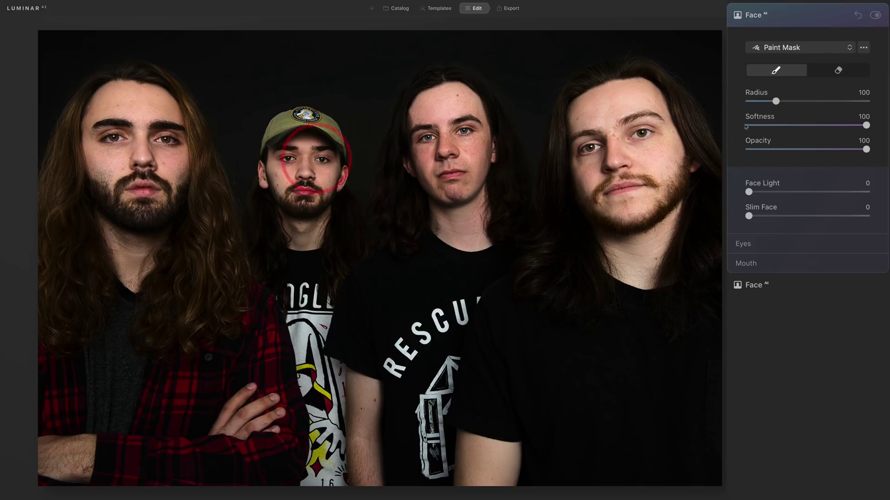
Try the Blue iris colour on the masked face of the man in the green cap.
{"action": "left_click", "coordinate": [788, 243]}
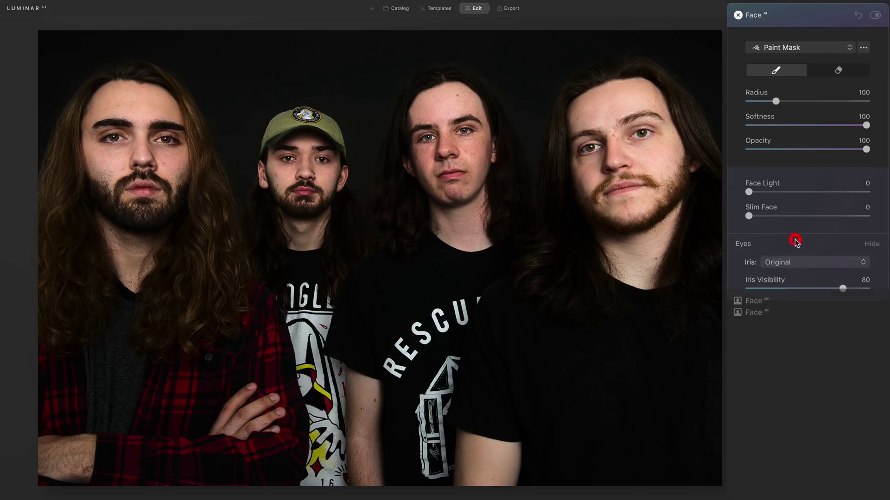
{"action": "left_click", "coordinate": [809, 263]}
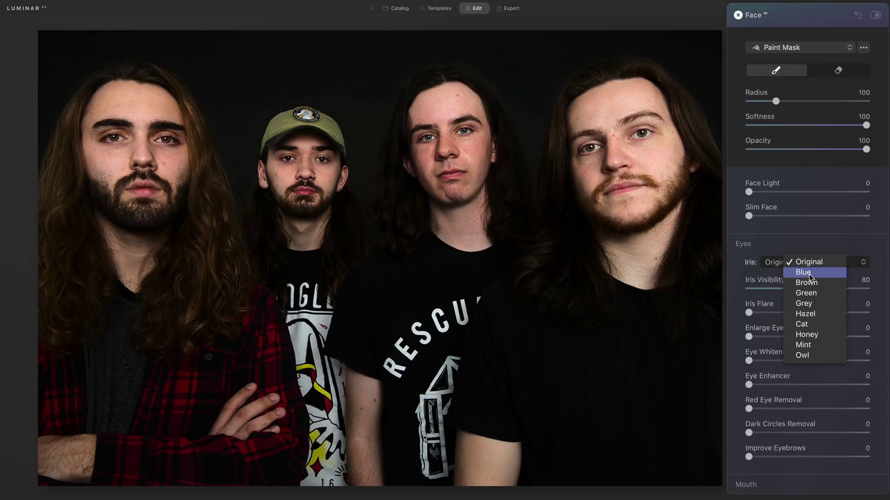
{"action": "left_click", "coordinate": [809, 276]}
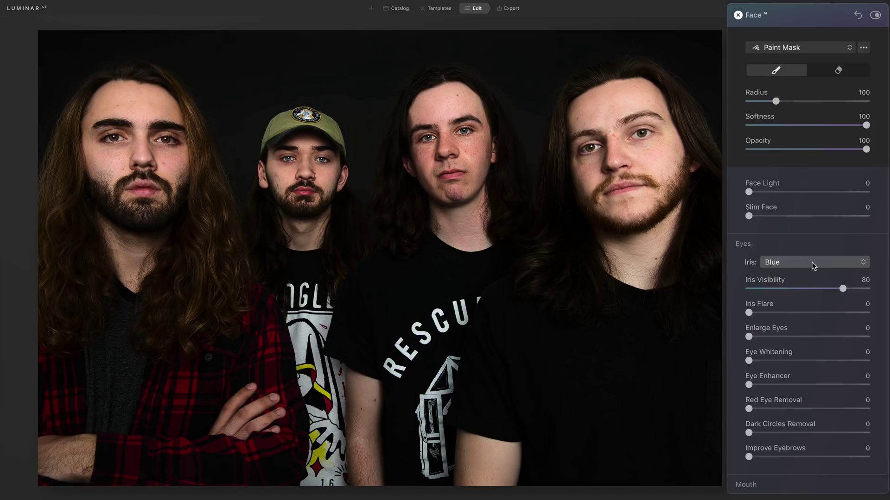
Set the capped man's iris colour to Brown, raise Iris Flare slightly and collapse the second Face AI mask.
{"action": "left_click", "coordinate": [812, 262]}
{"action": "left_click", "coordinate": [813, 277]}
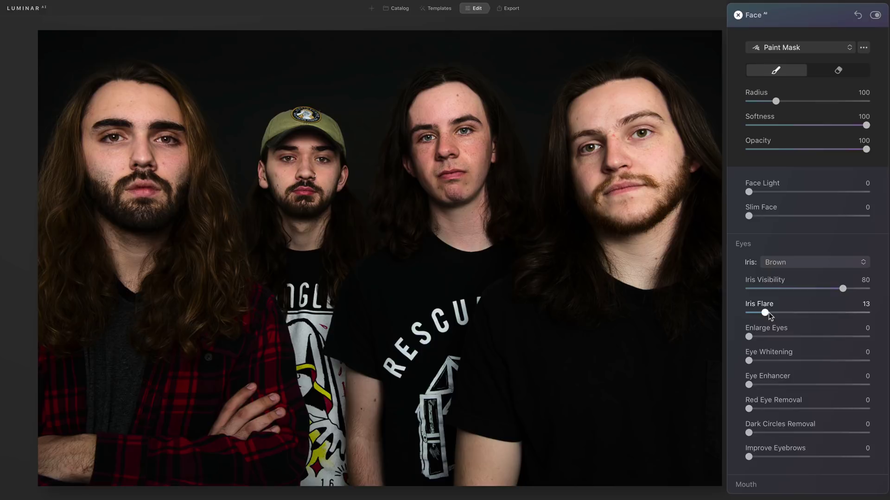
{"action": "left_click_drag", "start_coordinate": [768, 313], "coordinate": [774, 314]}
{"action": "left_click", "coordinate": [806, 241]}
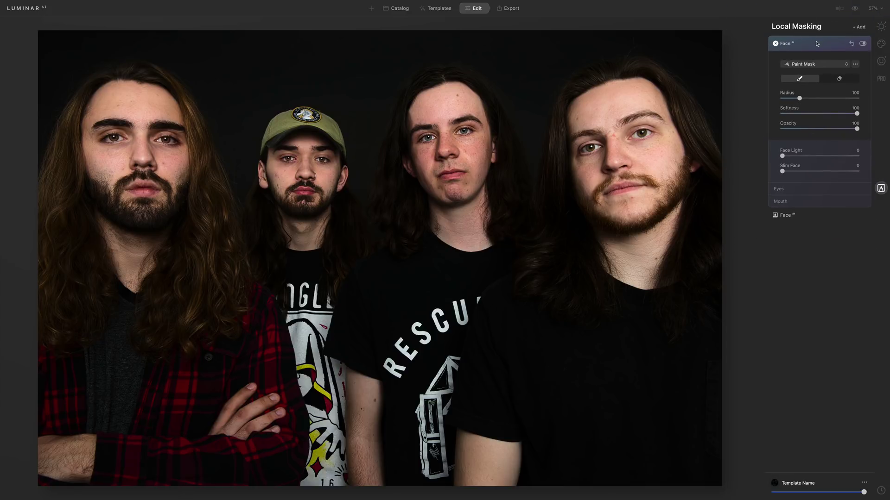
{"action": "left_click", "coordinate": [819, 45]}
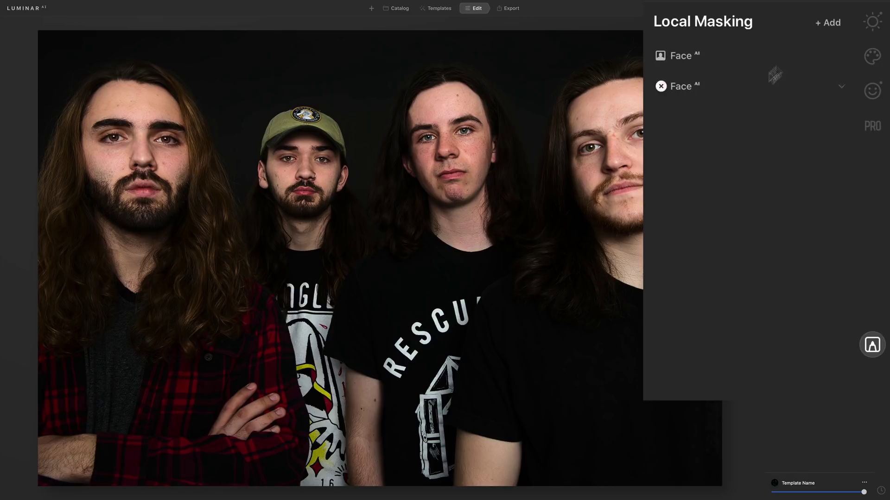
Examine the tools available for local masking and the mask types offered in the upper Face AI mask.
{"action": "left_click", "coordinate": [833, 20]}
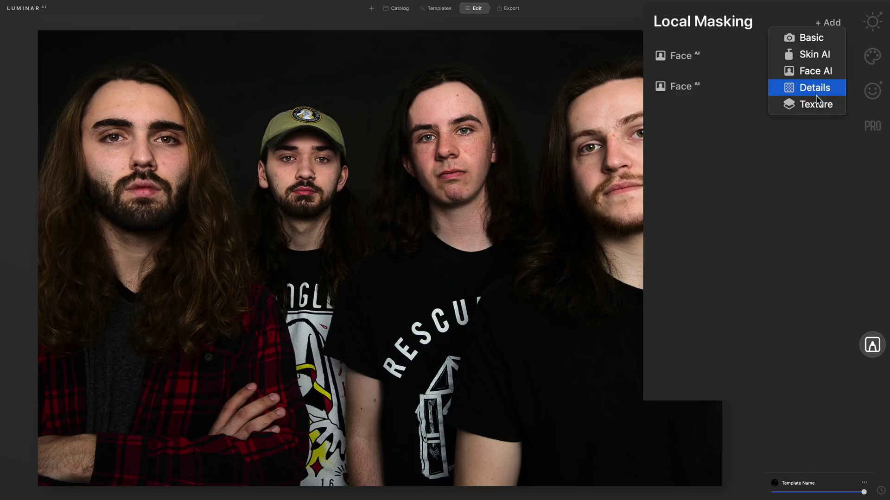
{"action": "left_click", "coordinate": [837, 15]}
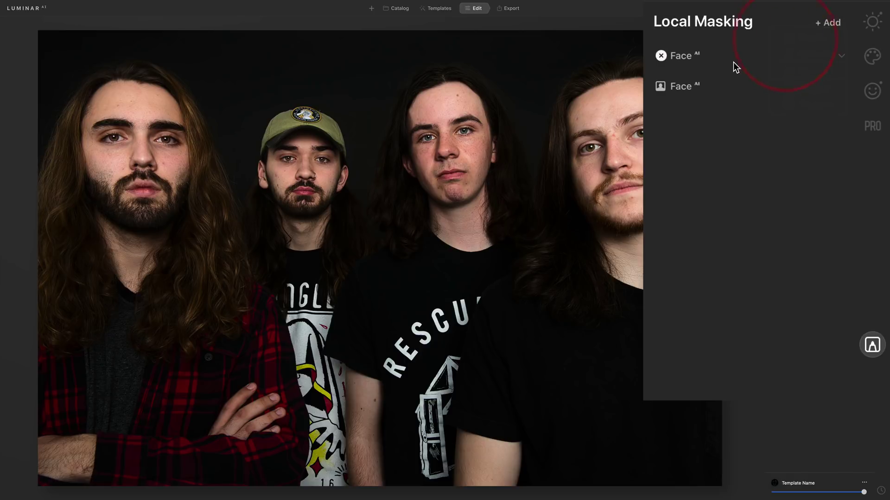
{"action": "left_click", "coordinate": [812, 44]}
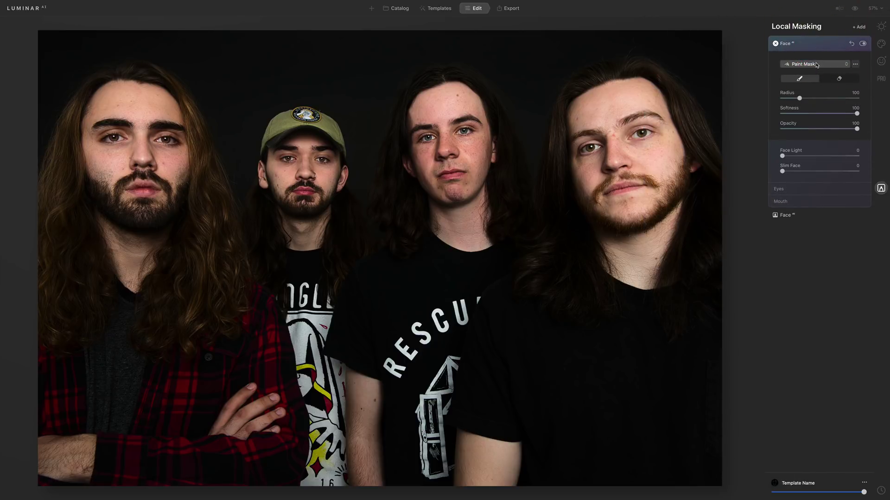
{"action": "left_click", "coordinate": [816, 65]}
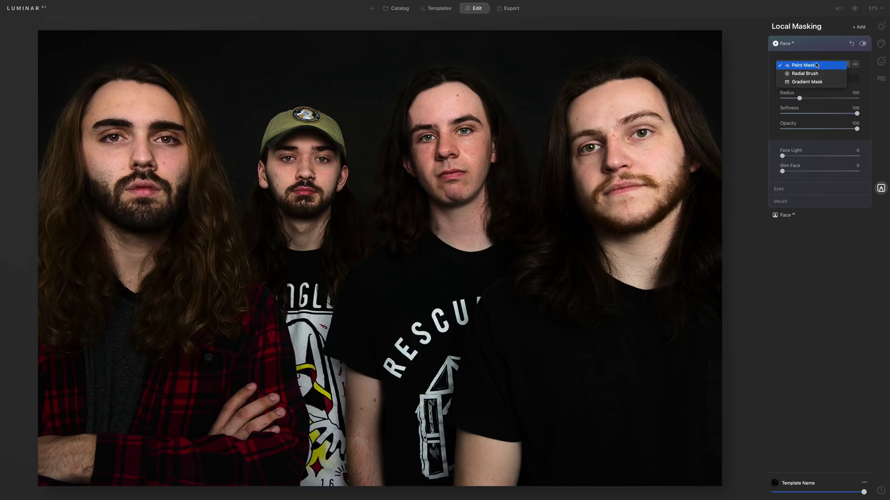
{"action": "left_click", "coordinate": [818, 44]}
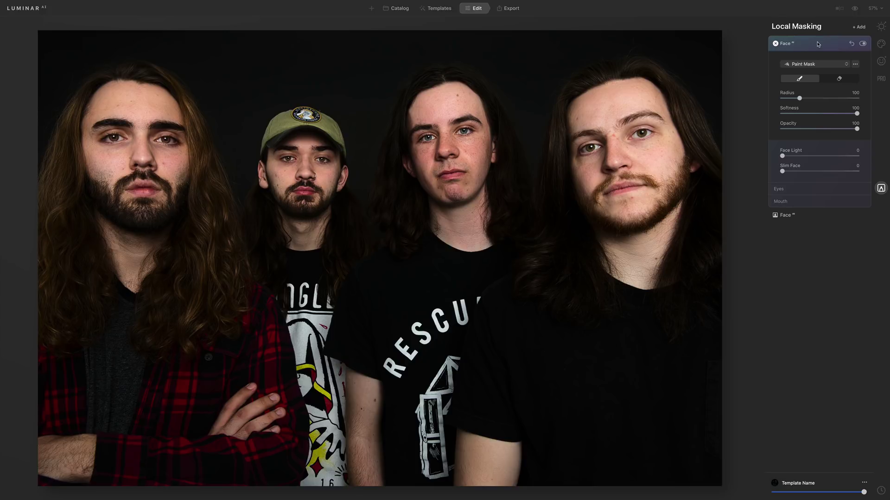
{"action": "left_click", "coordinate": [818, 44]}
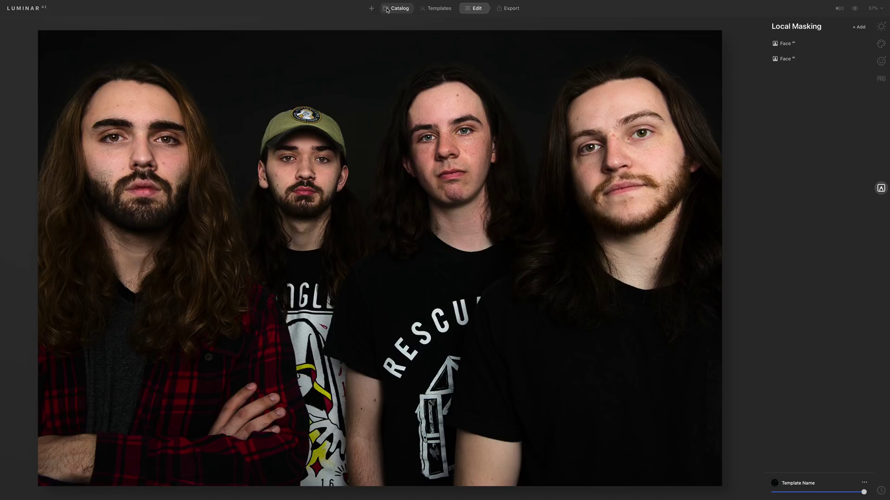
Examine the Essentials Color tool and its masking option, and the Creative and Portrait tool lists.
{"action": "left_click", "coordinate": [880, 28]}
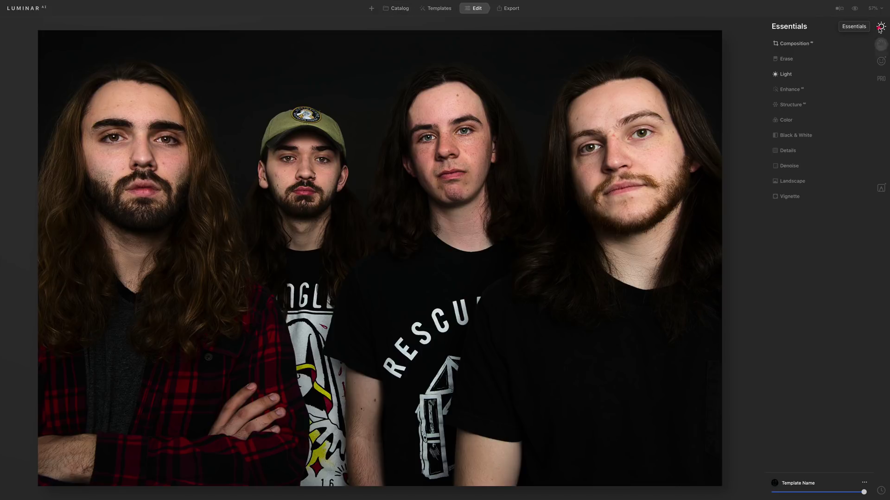
{"action": "left_click", "coordinate": [826, 121]}
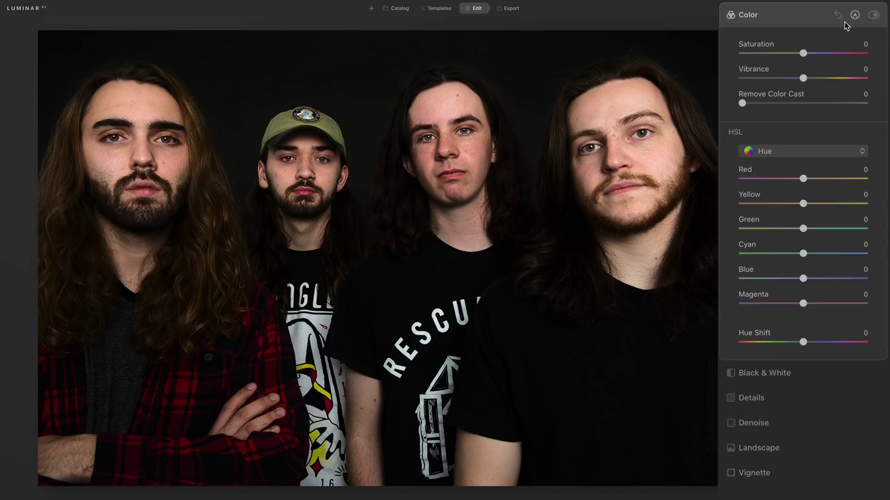
{"action": "left_click", "coordinate": [854, 16]}
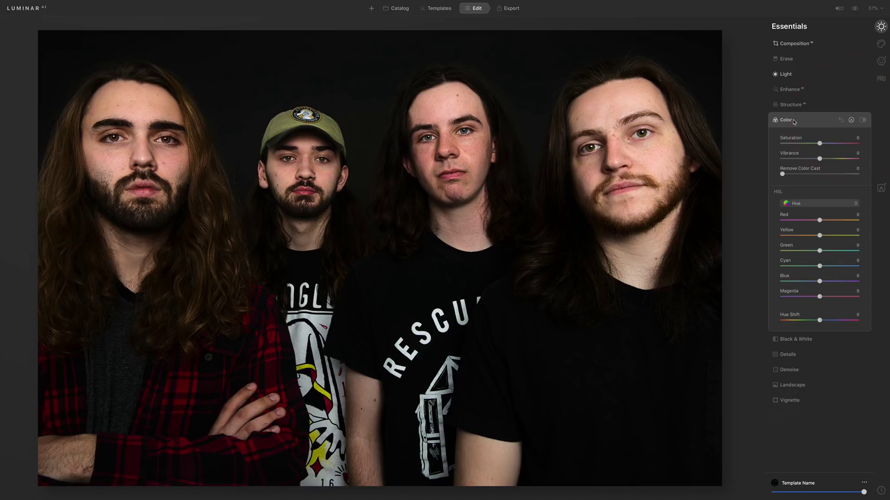
{"action": "left_click", "coordinate": [803, 120]}
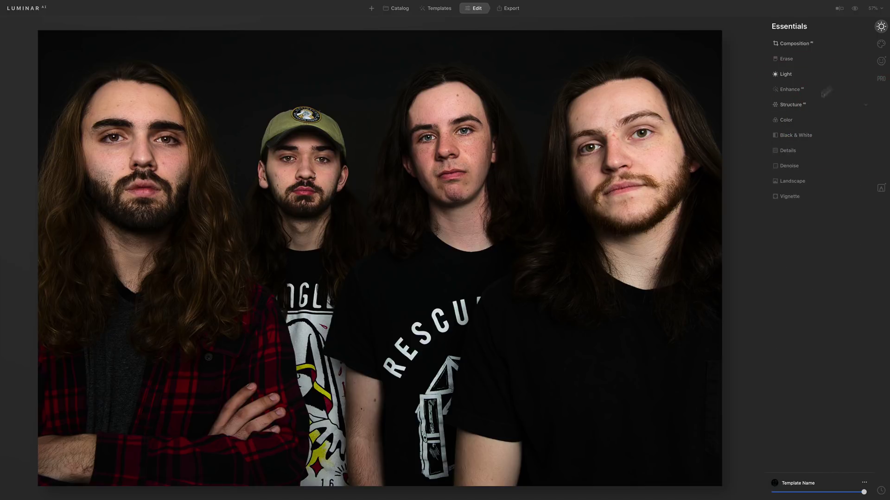
{"action": "left_click", "coordinate": [881, 45]}
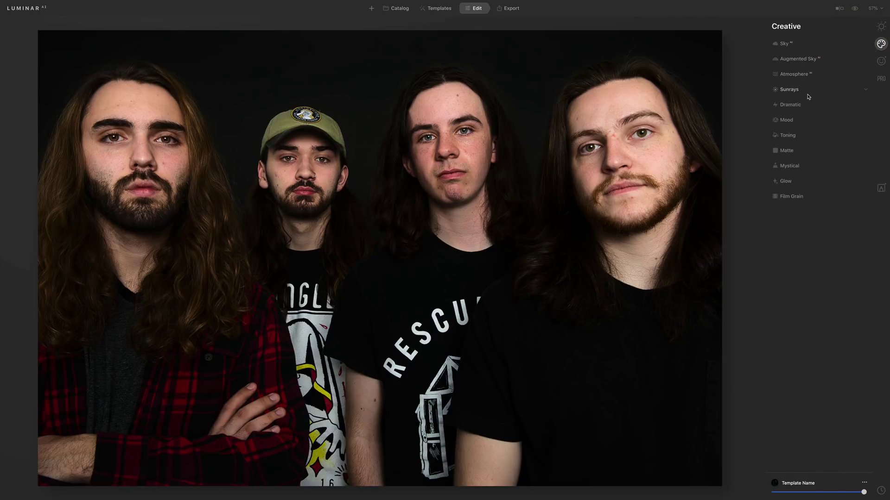
{"action": "left_click", "coordinate": [881, 62]}
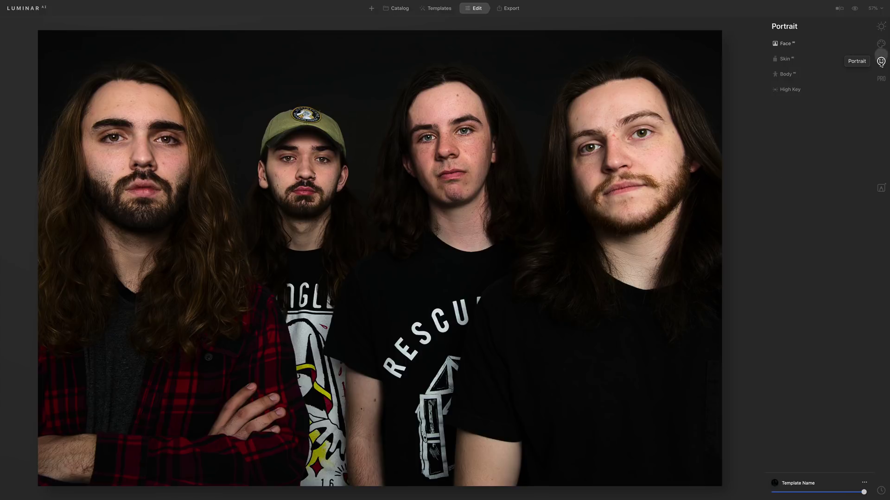
Set Face AI's Face Light to 100 and paint a mask over the face of the man in the RESCUE shirt.
{"action": "left_click", "coordinate": [805, 43]}
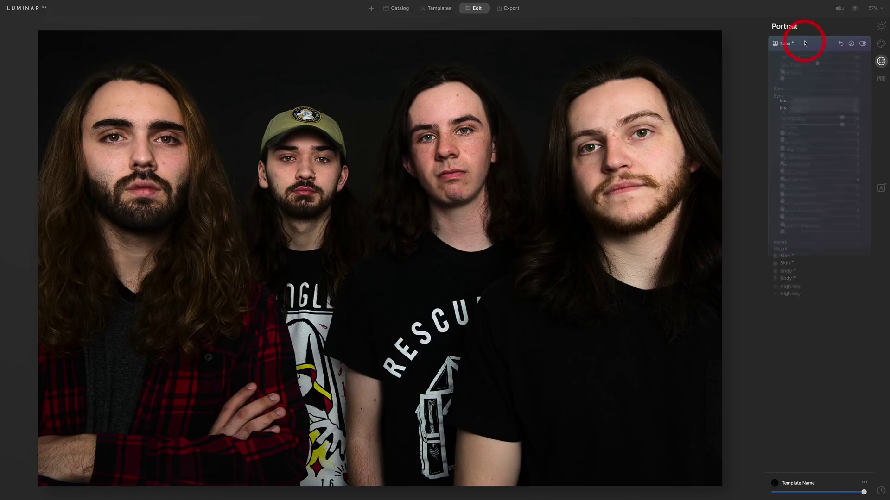
{"action": "mouse_move", "coordinate": [788, 68]}
{"action": "left_mouse_down"}
{"action": "mouse_move", "coordinate": [816, 69]}
{"action": "mouse_move", "coordinate": [833, 54]}
{"action": "mouse_move", "coordinate": [808, 49]}
{"action": "mouse_move", "coordinate": [869, 55]}
{"action": "left_mouse_up"}
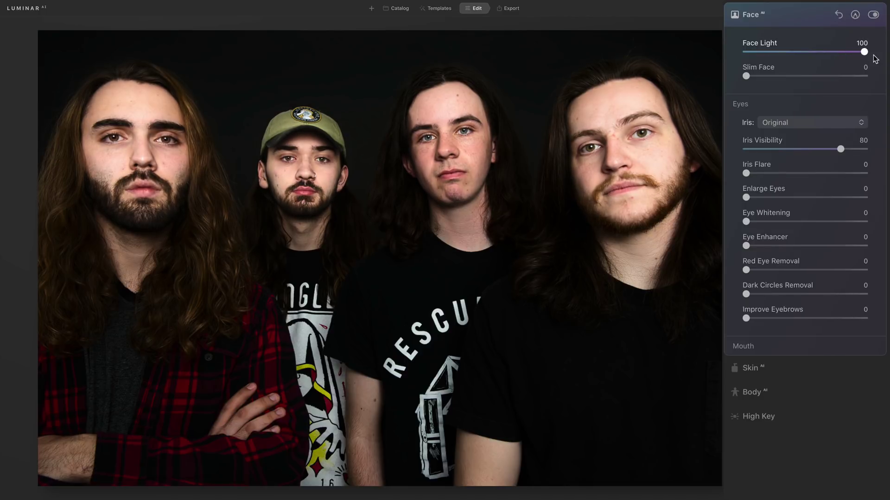
{"action": "left_click", "coordinate": [855, 15]}
{"action": "left_click", "coordinate": [788, 46]}
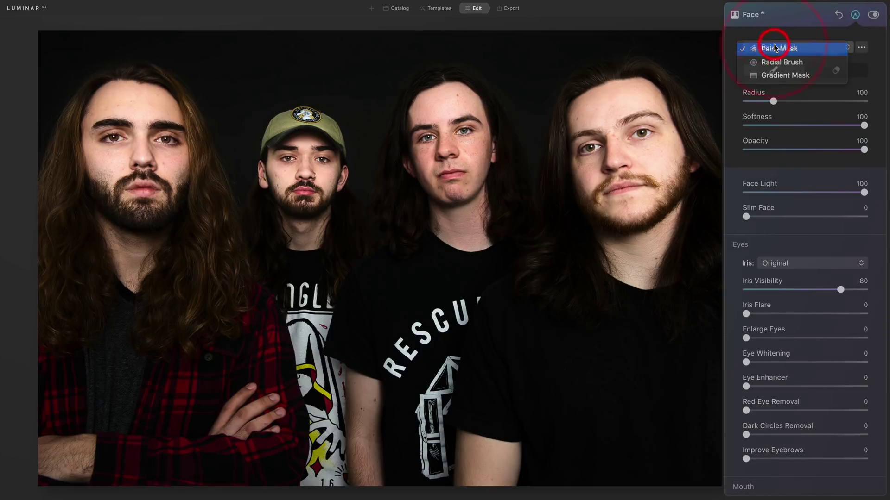
{"action": "left_click", "coordinate": [788, 44]}
{"action": "mouse_move", "coordinate": [422, 139]}
{"action": "left_mouse_down"}
{"action": "mouse_move", "coordinate": [458, 155]}
{"action": "mouse_move", "coordinate": [468, 116]}
{"action": "mouse_move", "coordinate": [437, 117]}
{"action": "left_mouse_up"}
{"action": "mouse_move", "coordinate": [468, 166]}
{"action": "left_mouse_down"}
{"action": "mouse_move", "coordinate": [476, 148]}
{"action": "mouse_move", "coordinate": [457, 99]}
{"action": "mouse_move", "coordinate": [427, 99]}
{"action": "left_mouse_up"}
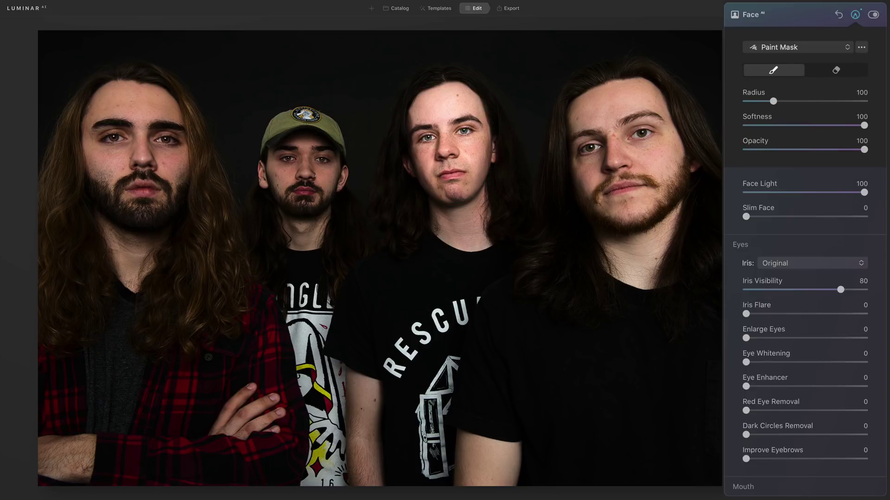
Set the mask brush radius to 88, then compare the photo with Face AI off and on before collapsing the tool.
{"action": "left_click_drag", "start_coordinate": [777, 102], "coordinate": [775, 101]}
{"action": "left_click", "coordinate": [873, 15]}
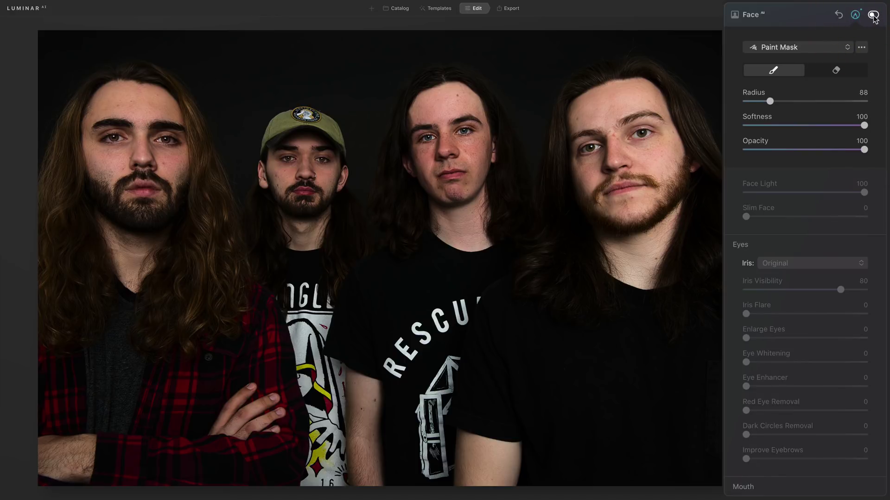
{"action": "left_click", "coordinate": [822, 14]}
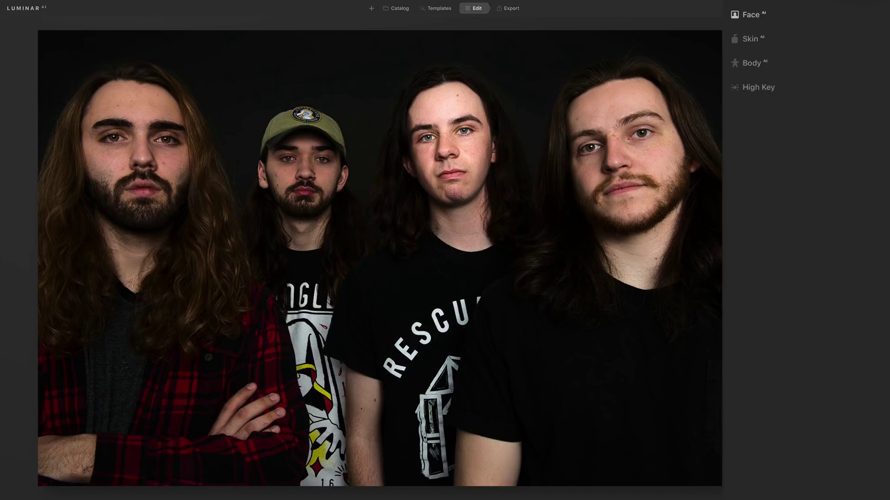
Return to the catalog and open the photo of the heron perched on the log in single view.
{"action": "left_click", "coordinate": [881, 27]}
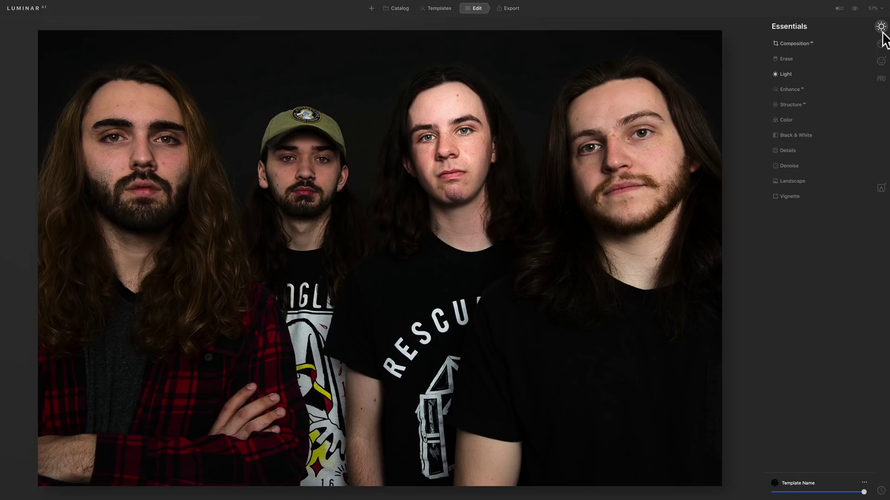
{"action": "left_click", "coordinate": [401, 12]}
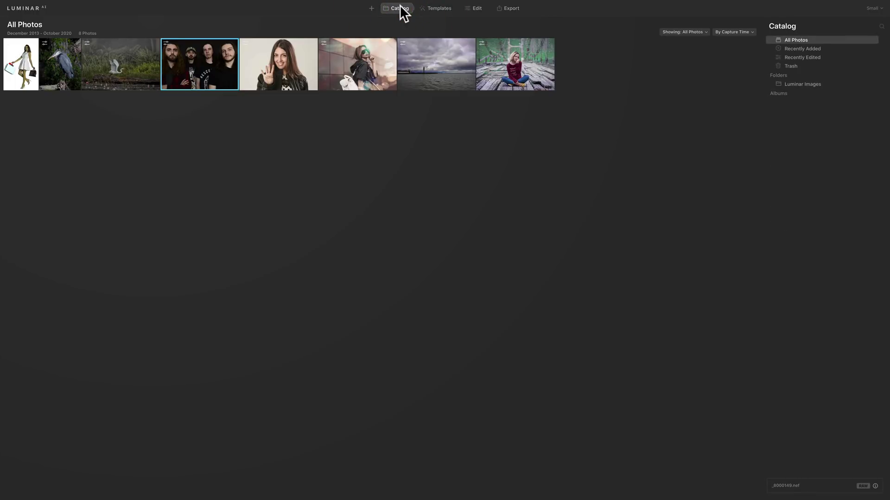
{"action": "left_click", "coordinate": [54, 57]}
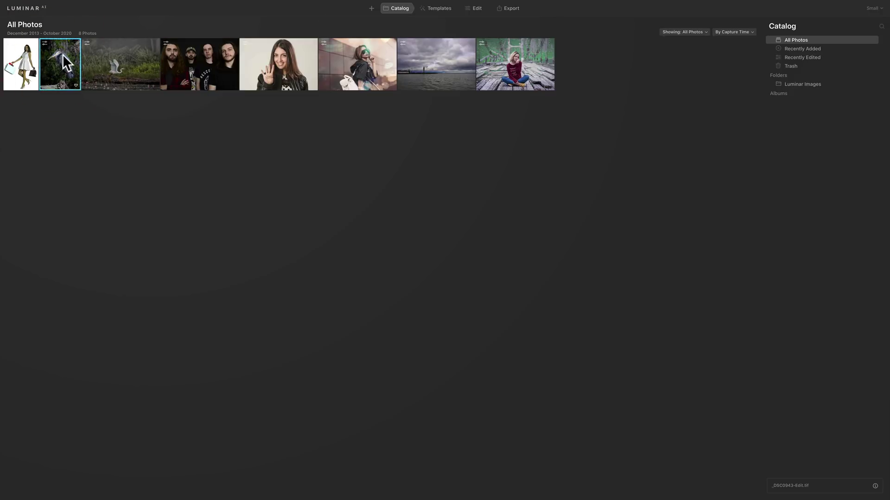
{"action": "double_click", "coordinate": [63, 54]}
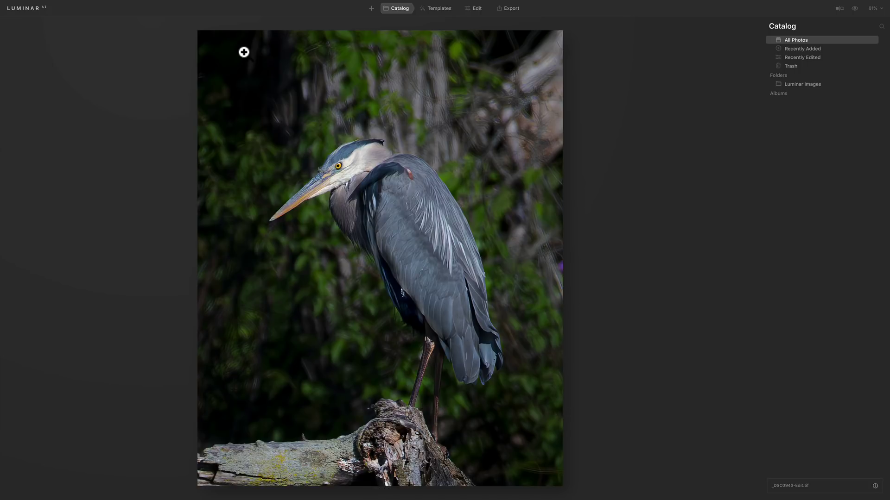
Export the heron photo to the desktop as a JPEG named Great Blue Heron.jpg.
{"action": "key", "text": "super+shift+e"}
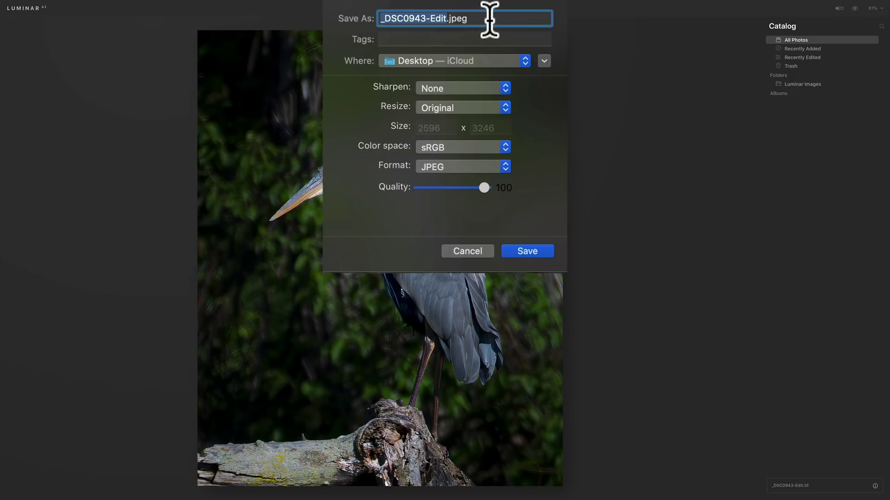
{"action": "left_click_drag", "start_coordinate": [491, 18], "coordinate": [344, 17]}
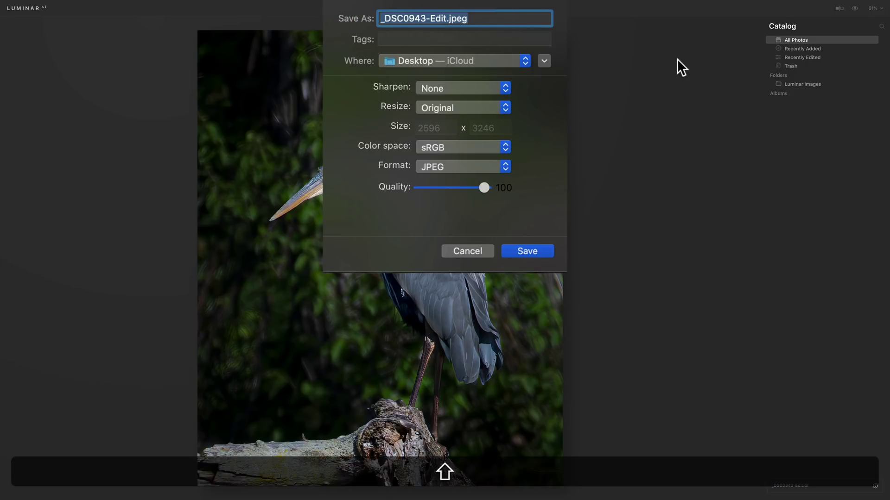
{"action": "type", "text": "Great "}
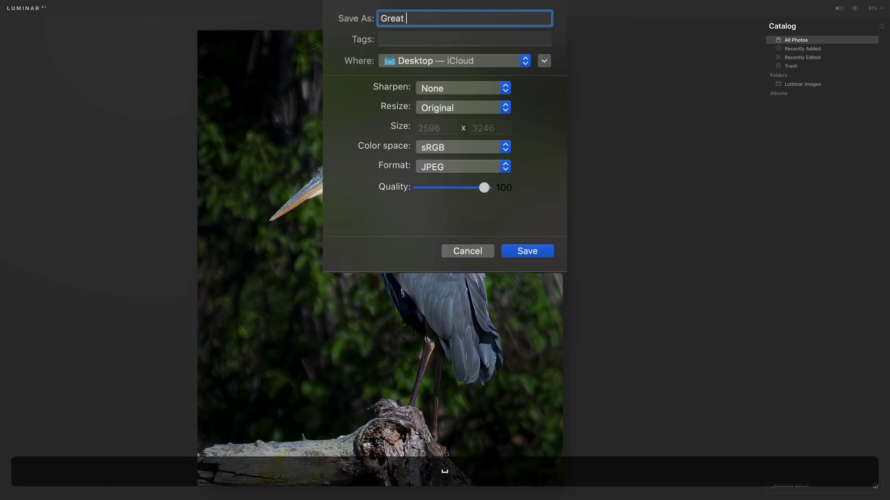
{"action": "type", "text": "Blue Heron."}
{"action": "key", "text": "BackSpace"}
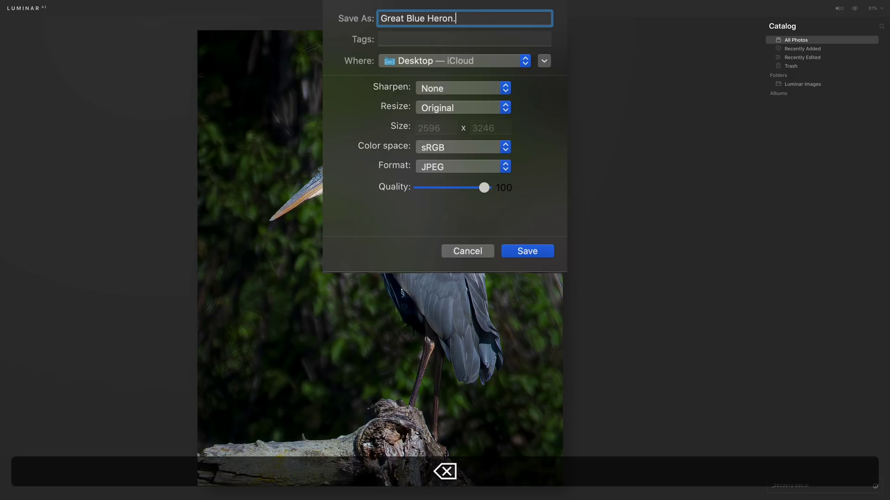
{"action": "type", "text": "jpg"}
{"action": "left_click", "coordinate": [530, 252]}
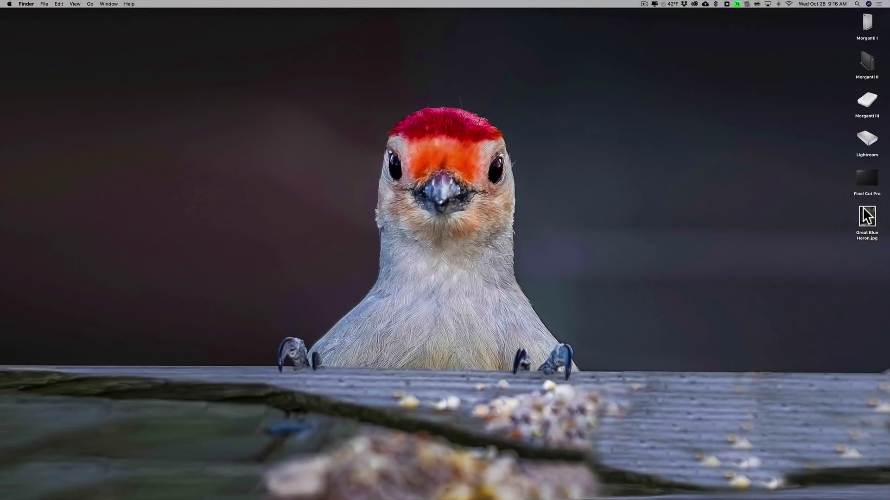
Check the exported Great Blue Heron.jpg on the desktop and go back to the catalog's photo grid in Luminar AI.
{"action": "left_click_drag", "start_coordinate": [866, 216], "coordinate": [643, 136]}
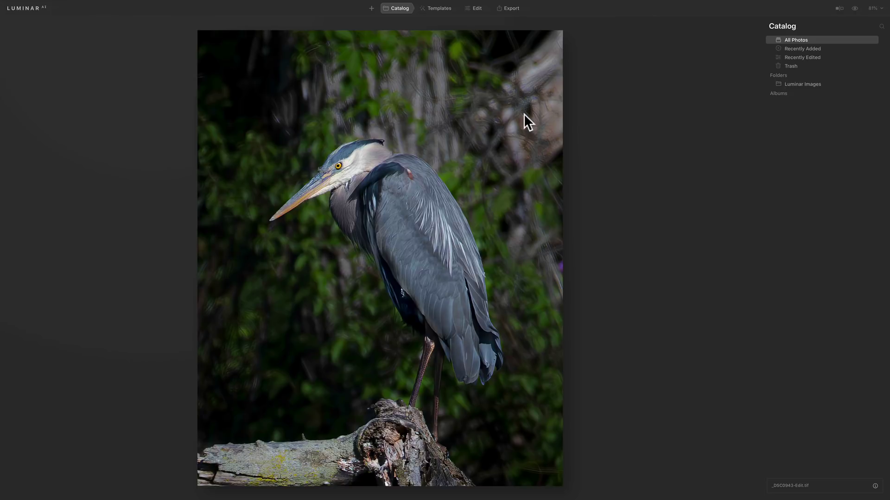
{"action": "key", "text": "g"}
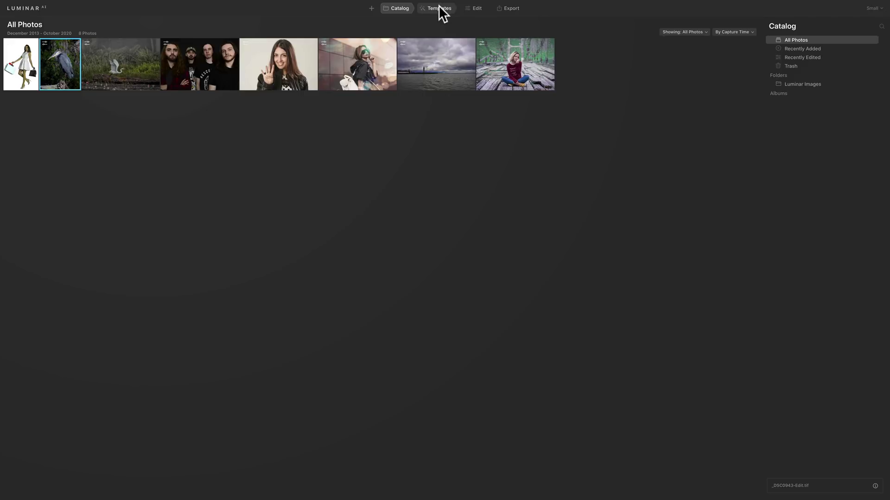
{"action": "left_click", "coordinate": [473, 7]}
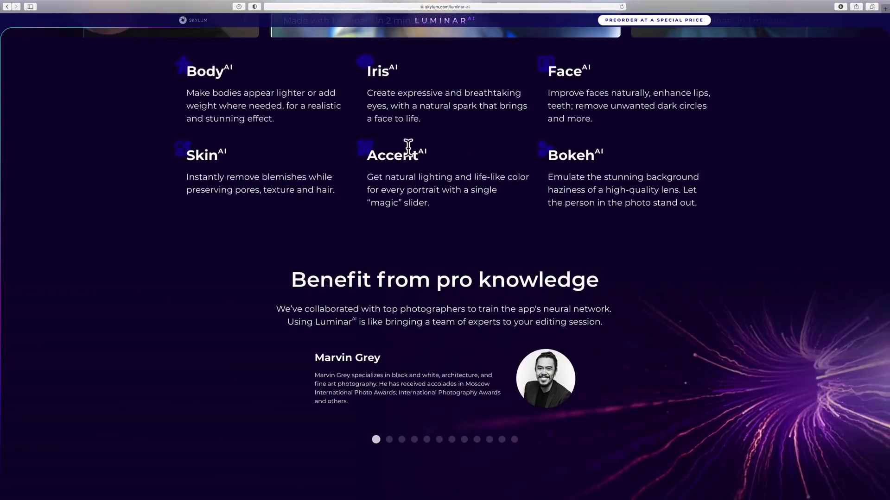
Review the Luminar AI product page on skylum.com in the browser, from the portrait tools back up to the introduction.
{"action": "scroll", "coordinate": [407, 146], "scroll_direction": "up", "scroll_amount": 5}
{"action": "scroll", "coordinate": [407, 148], "scroll_direction": "down", "scroll_amount": 8}
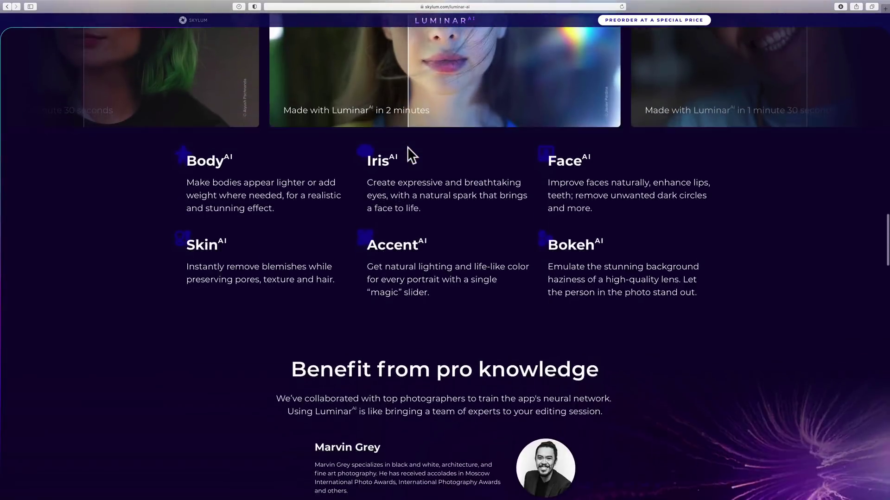
{"action": "scroll", "coordinate": [407, 148], "scroll_direction": "up", "scroll_amount": 5}
{"action": "scroll", "coordinate": [407, 146], "scroll_direction": "up", "scroll_amount": 10}
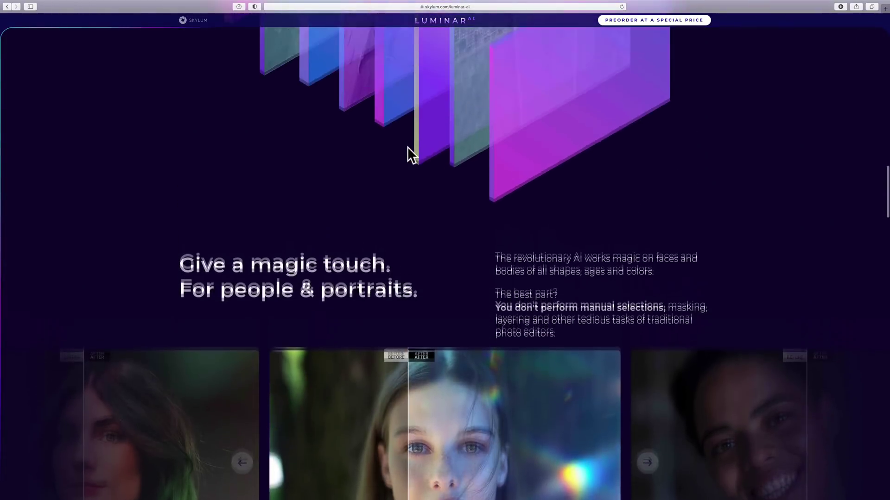
{"action": "scroll", "coordinate": [408, 147], "scroll_direction": "up", "scroll_amount": 10}
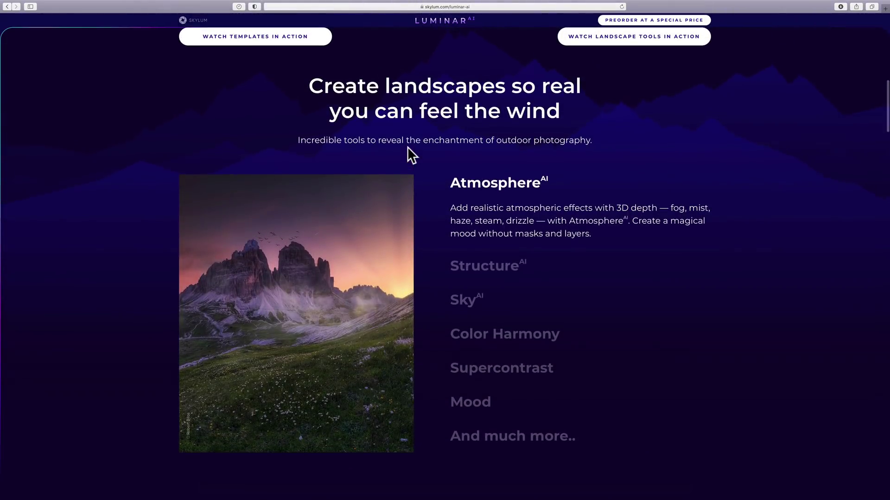
{"action": "scroll", "coordinate": [407, 147], "scroll_direction": "up", "scroll_amount": 4}
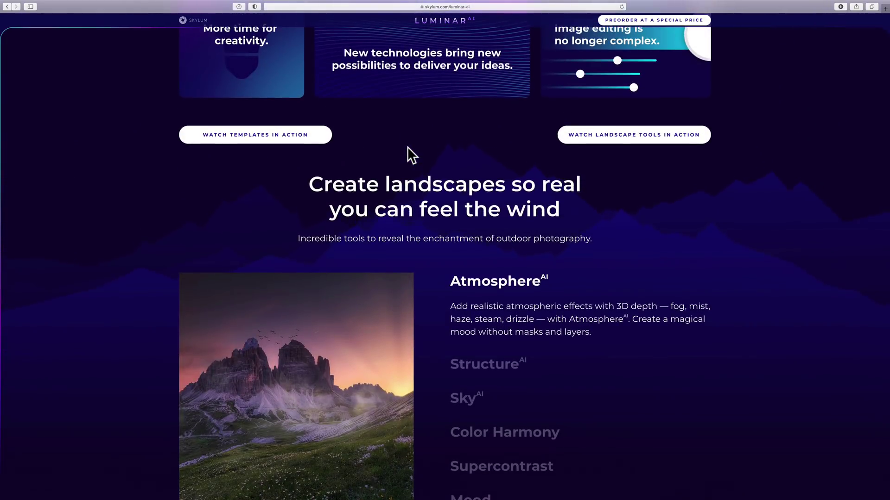
{"action": "scroll", "coordinate": [408, 146], "scroll_direction": "up", "scroll_amount": 8}
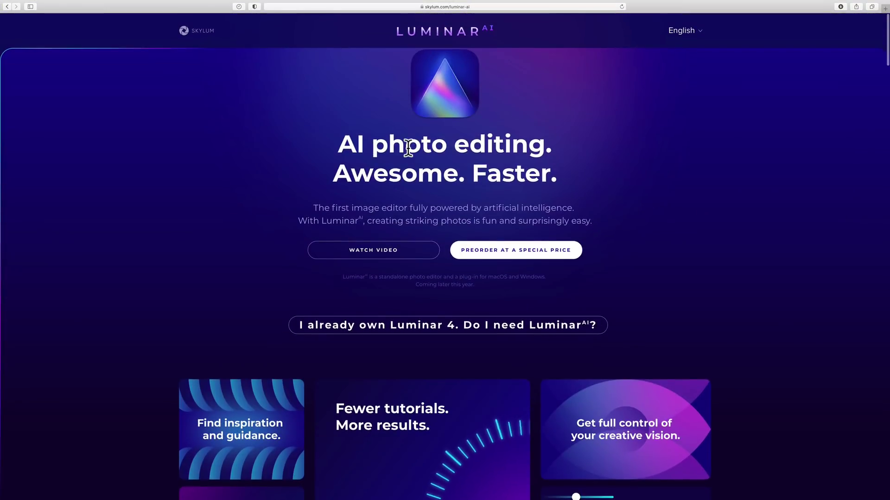